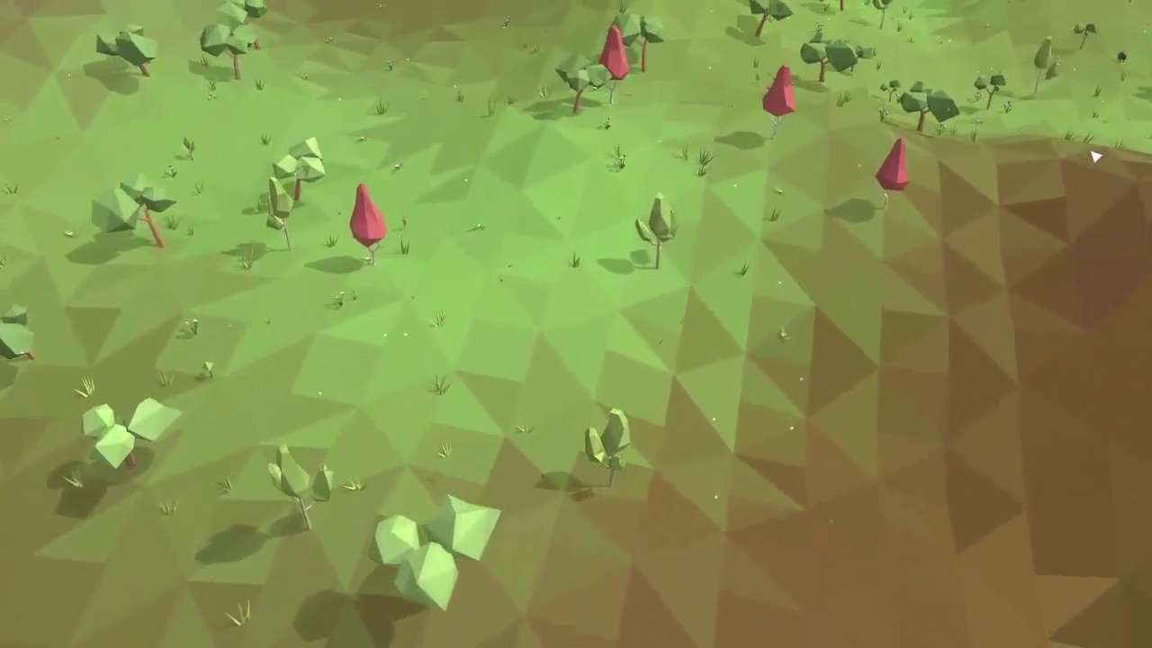
key("w")
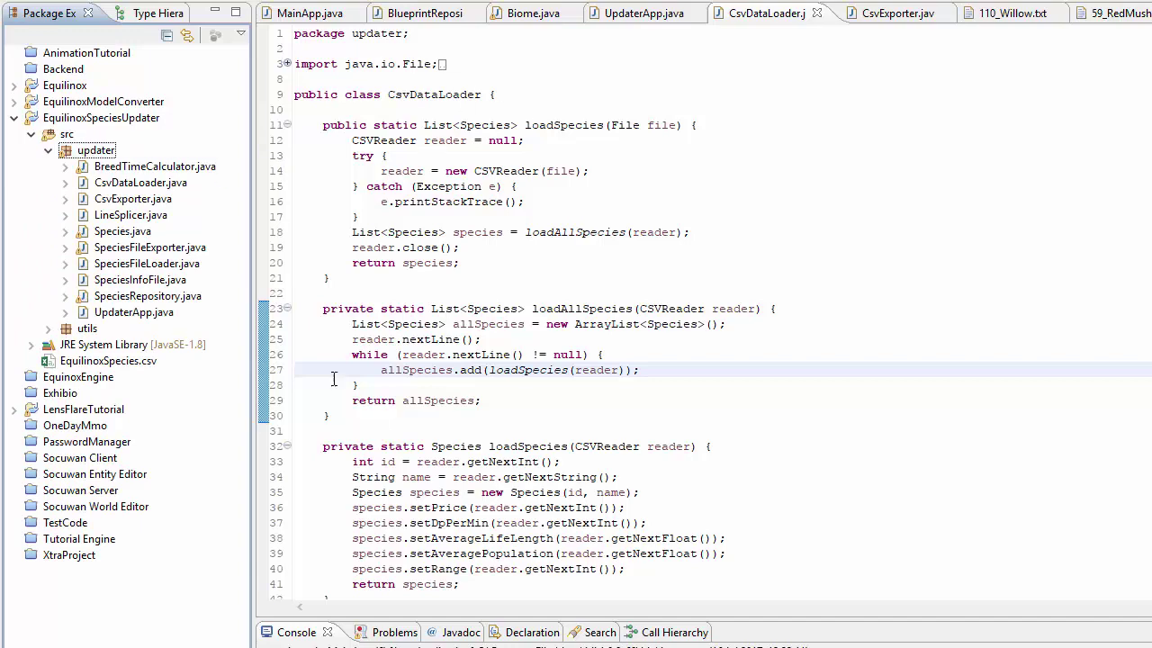
Step: Open the CsvExporter.java and Species.java source files of the updater package for viewing
double_click(126, 199)
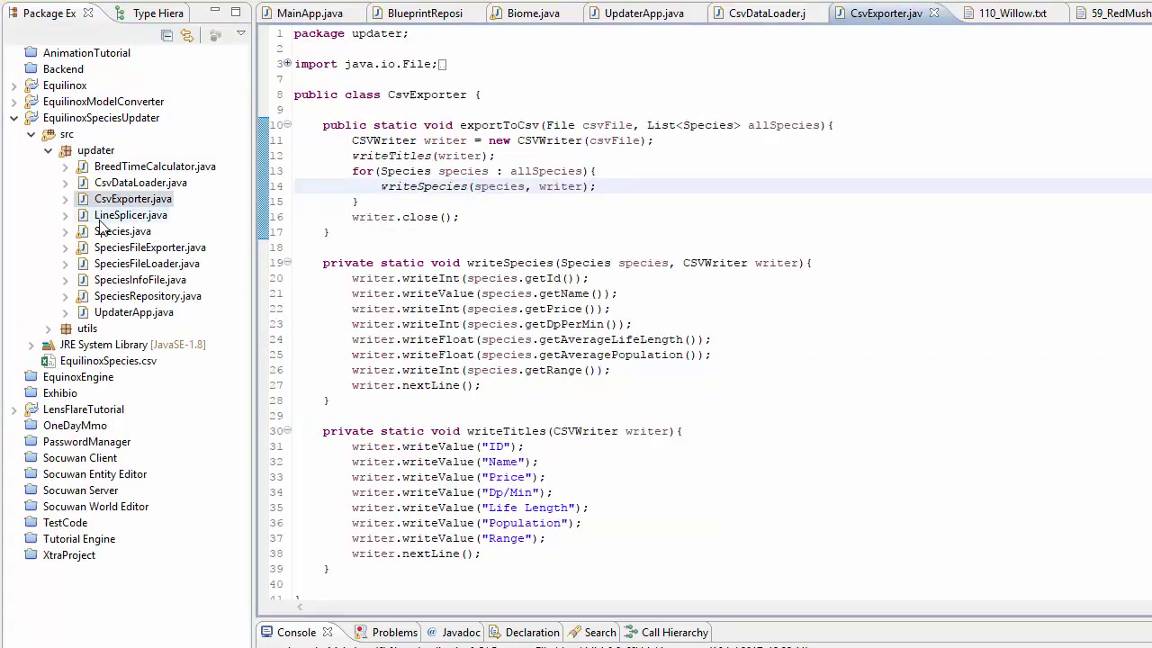
double_click(120, 233)
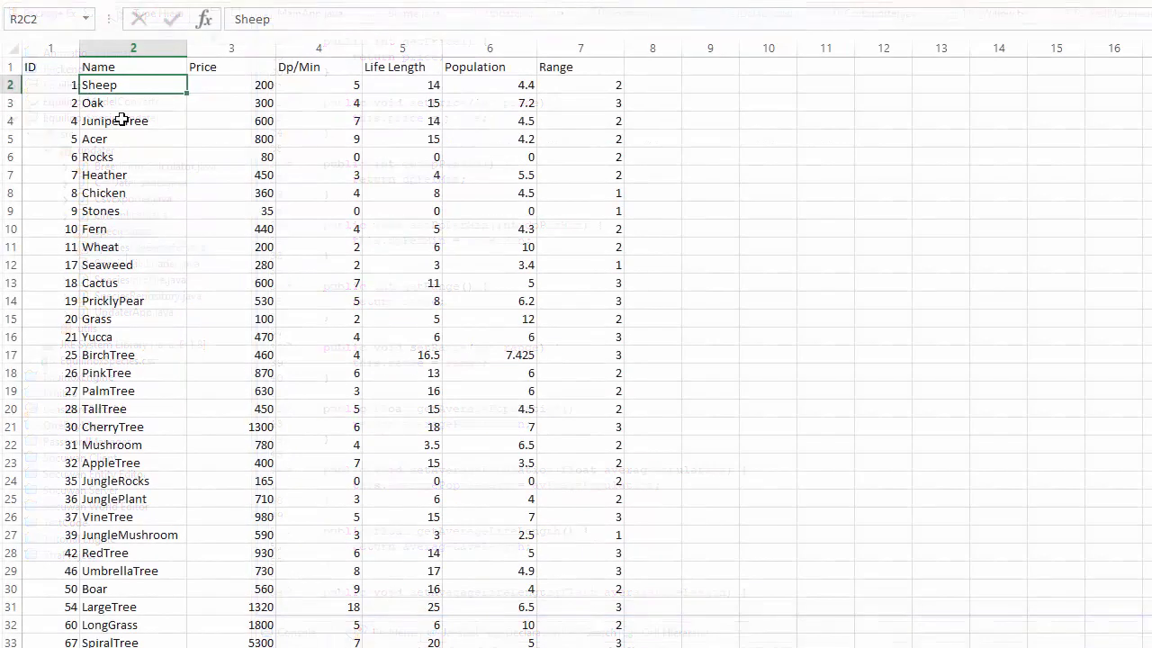
Step: Set the Sheep's price to 600 in the species spreadsheet
scroll(186, 114, "down", 5)
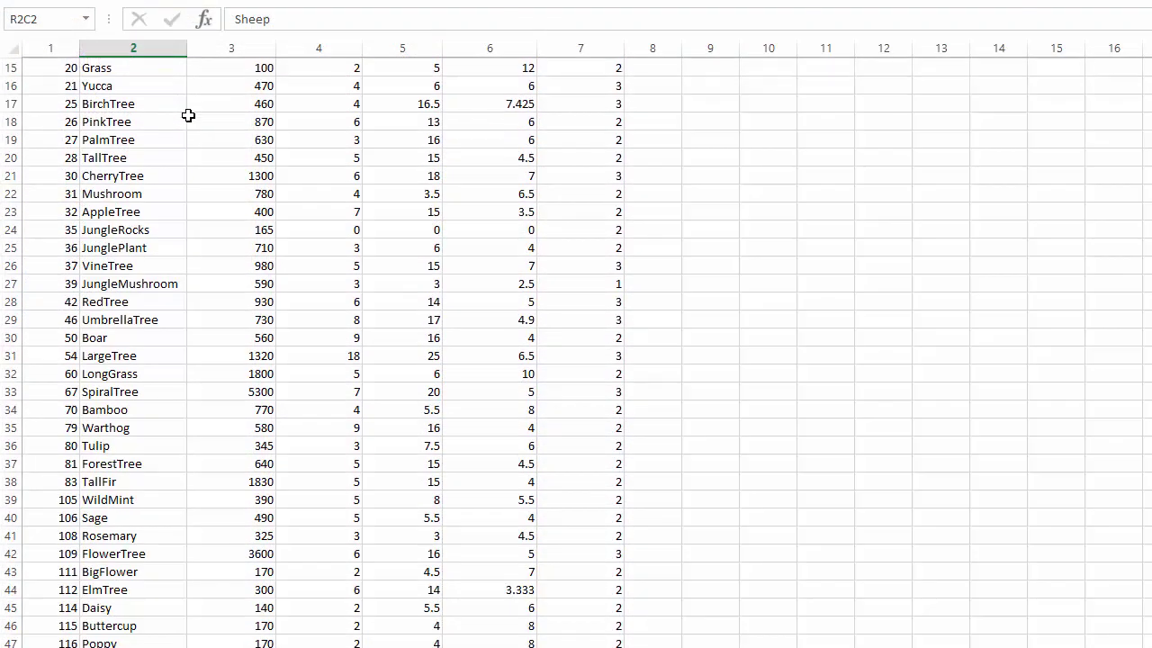
scroll(203, 135, "down", 1)
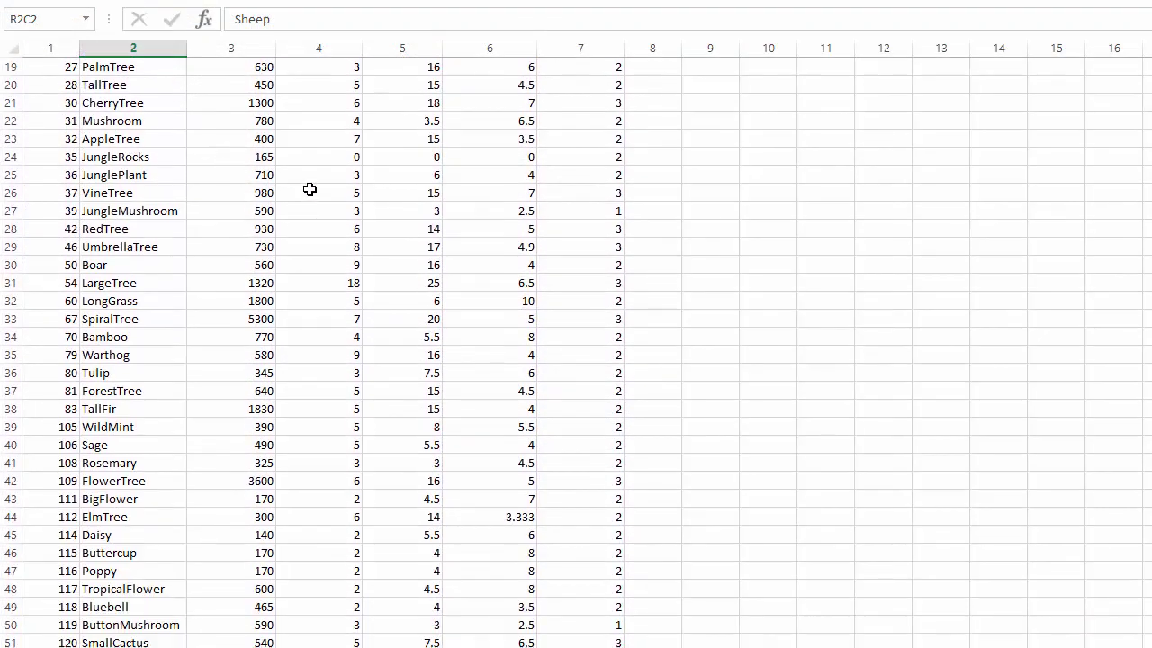
scroll(309, 189, "down", 5)
scroll(311, 187, "up", 5)
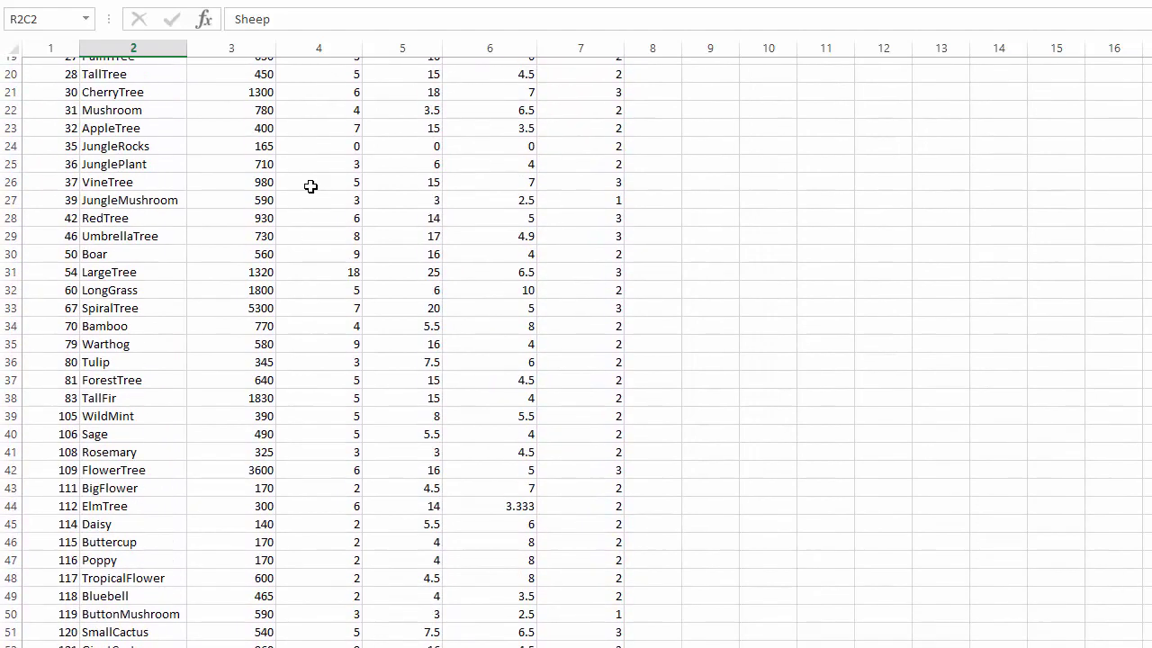
scroll(310, 186, "up", 6)
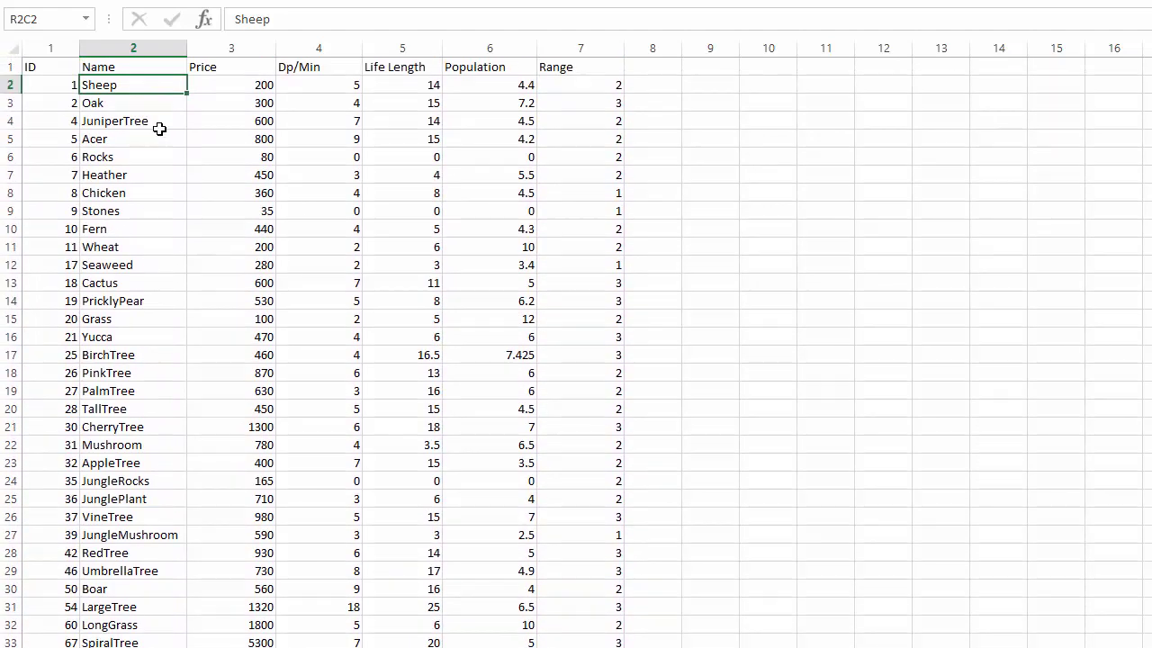
left_click(246, 86)
type("6")
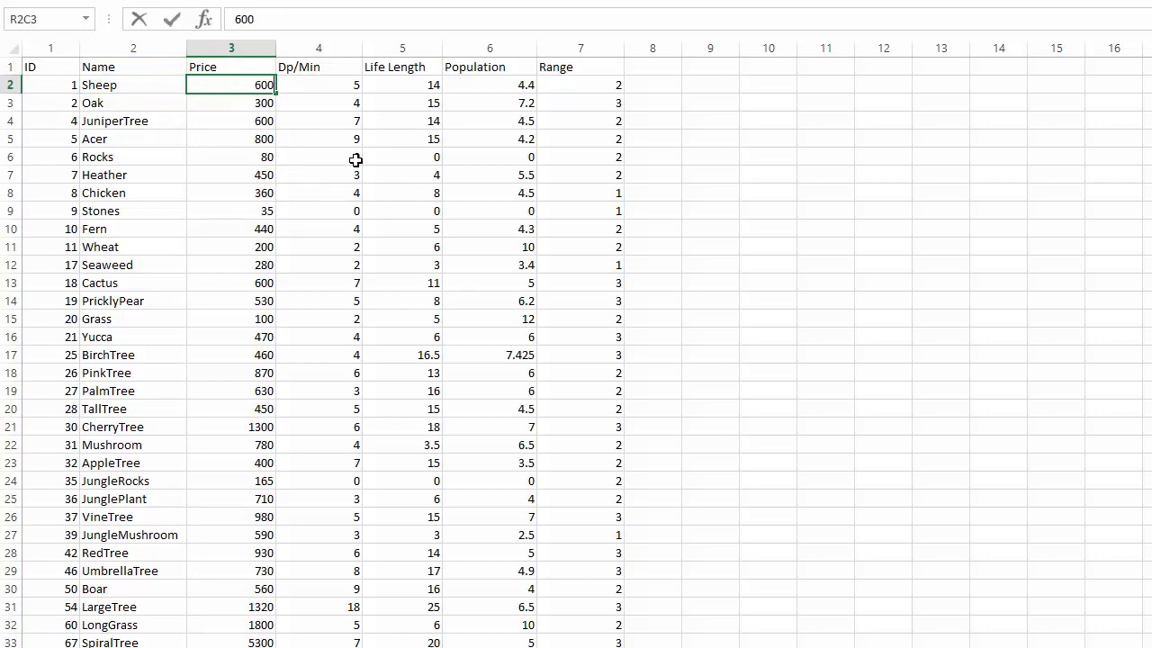
key("Return")
Step: Set the Oak's price to 400 and its life length to 5
type("4")
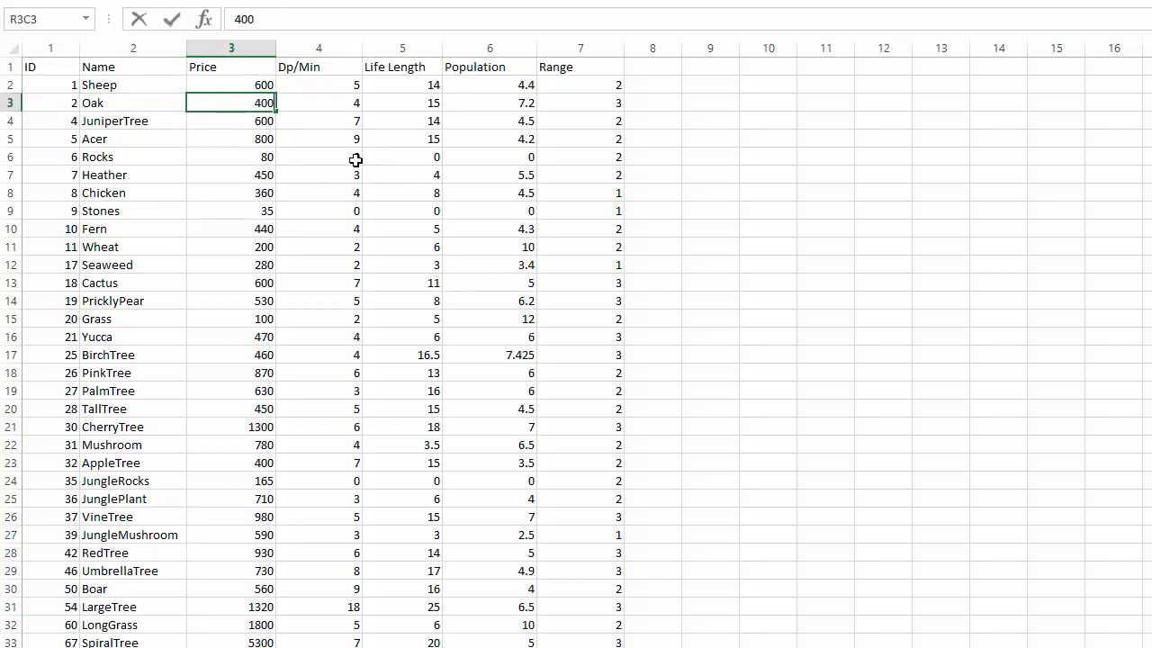
key("Return")
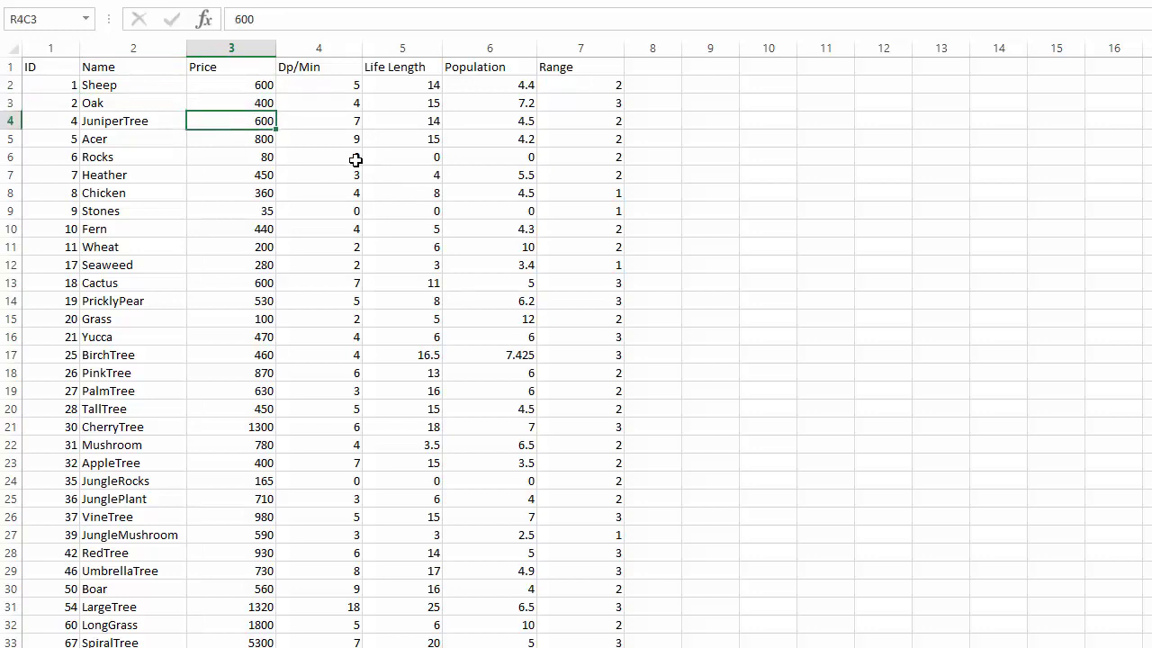
left_click(384, 105)
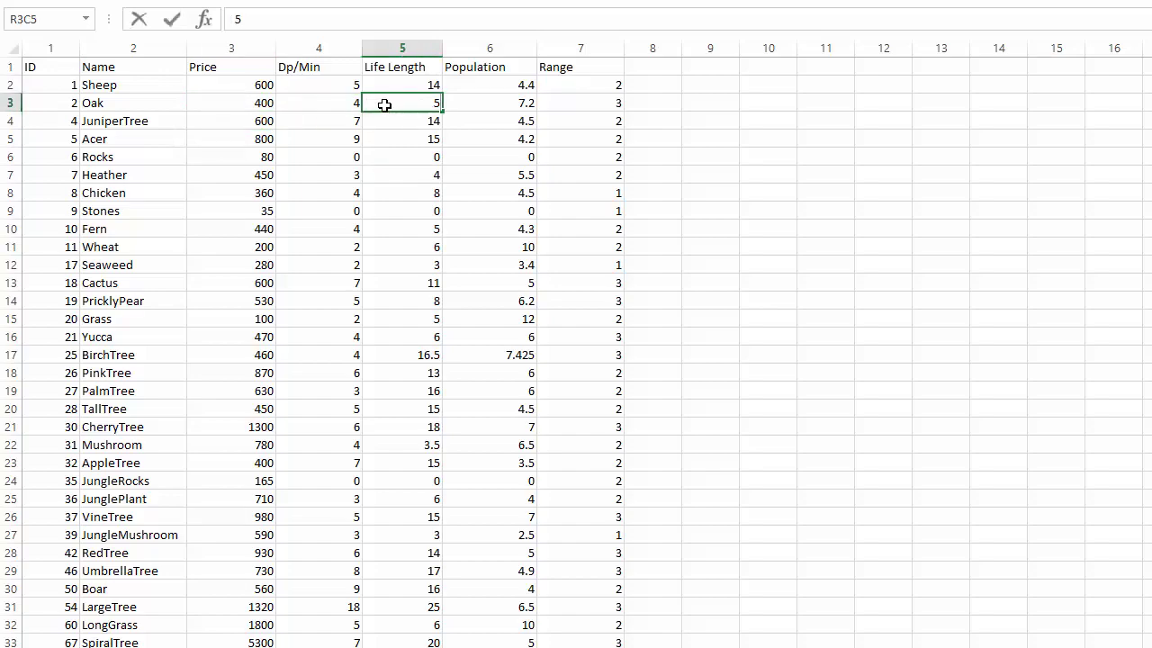
key("Return")
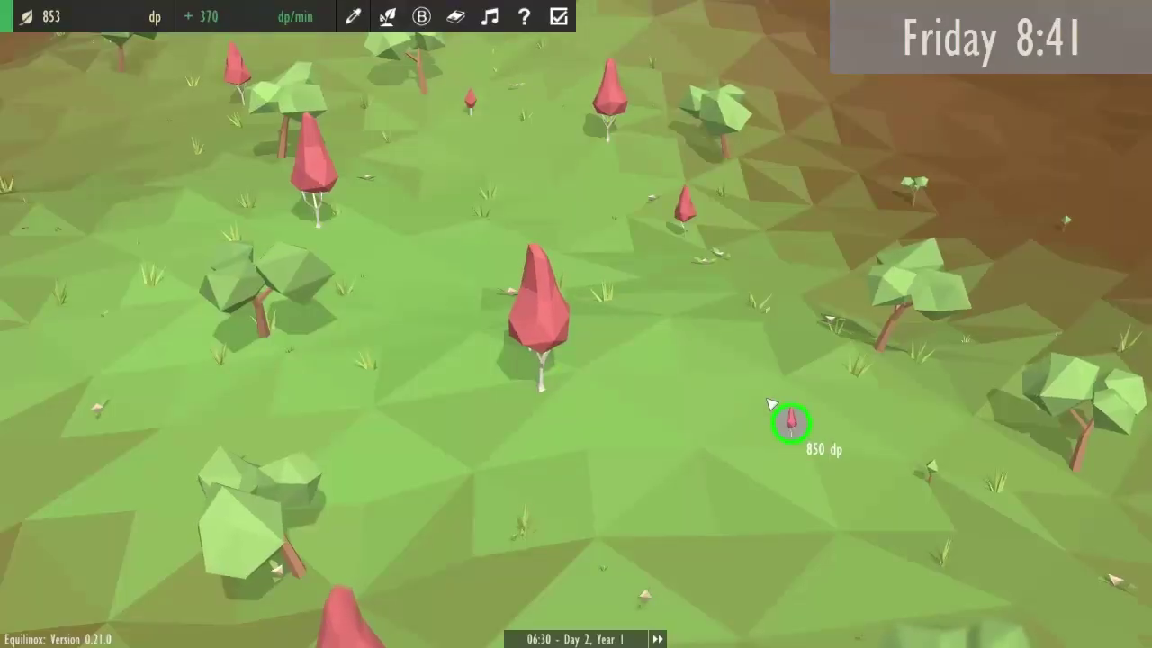
Step: Plant one red tree sapling on the open grass between the red and green trees
left_click(830, 407)
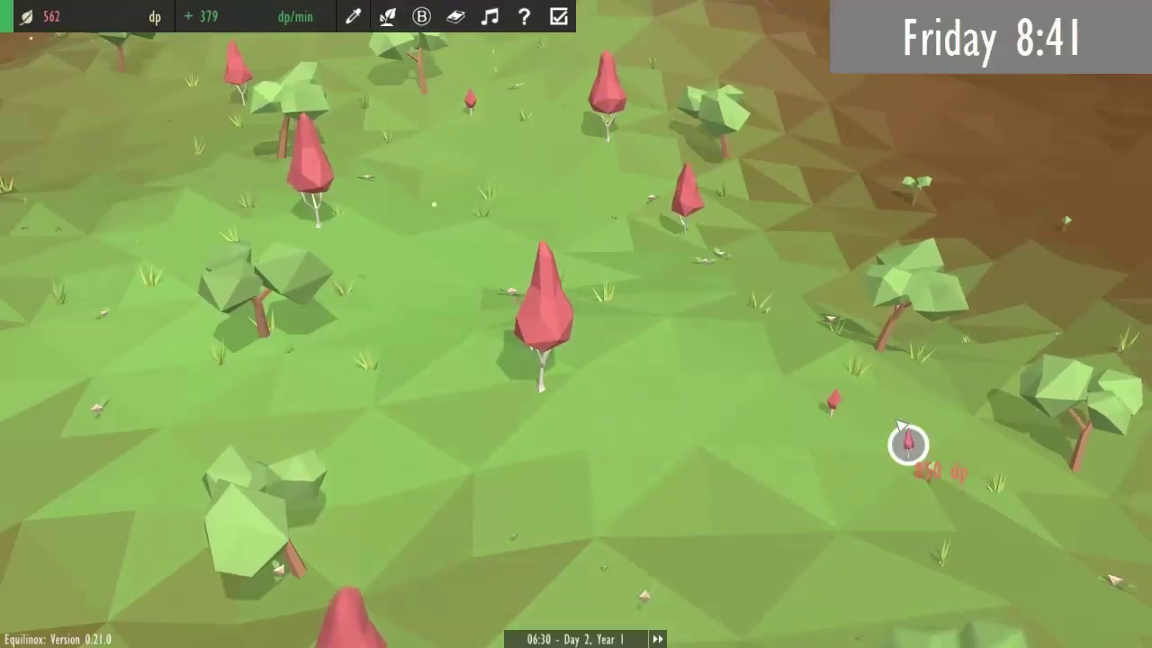
left_click_drag(681, 427, 695, 416)
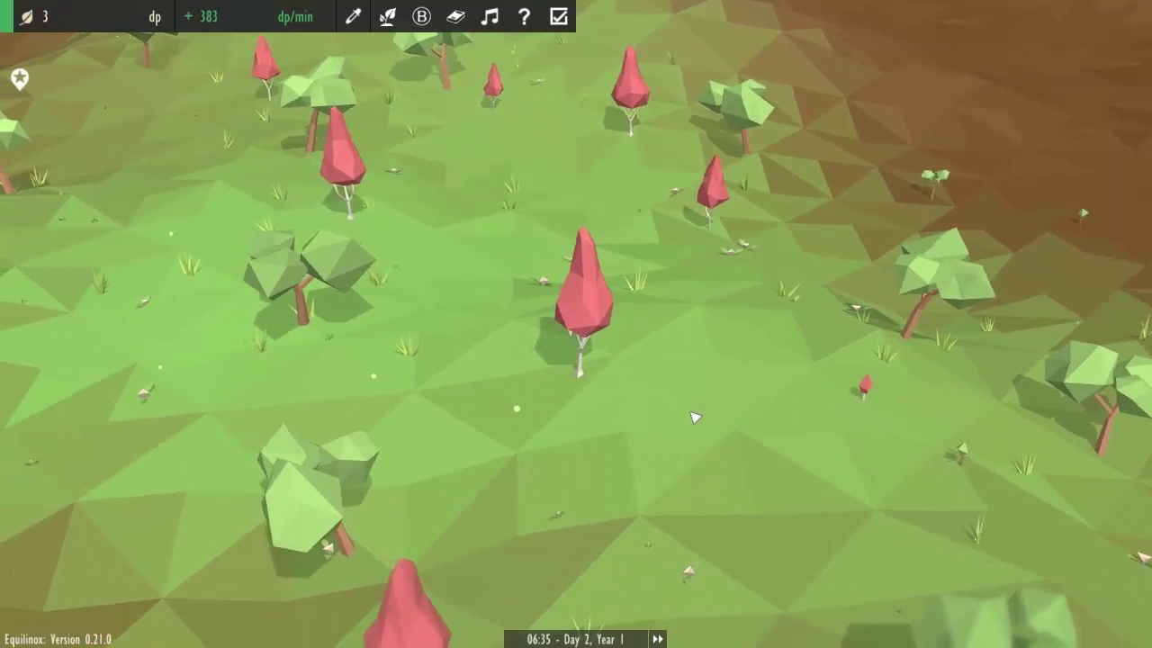
Step: Examine the woodland with its red and green trees from close up and from farther away
key("d")
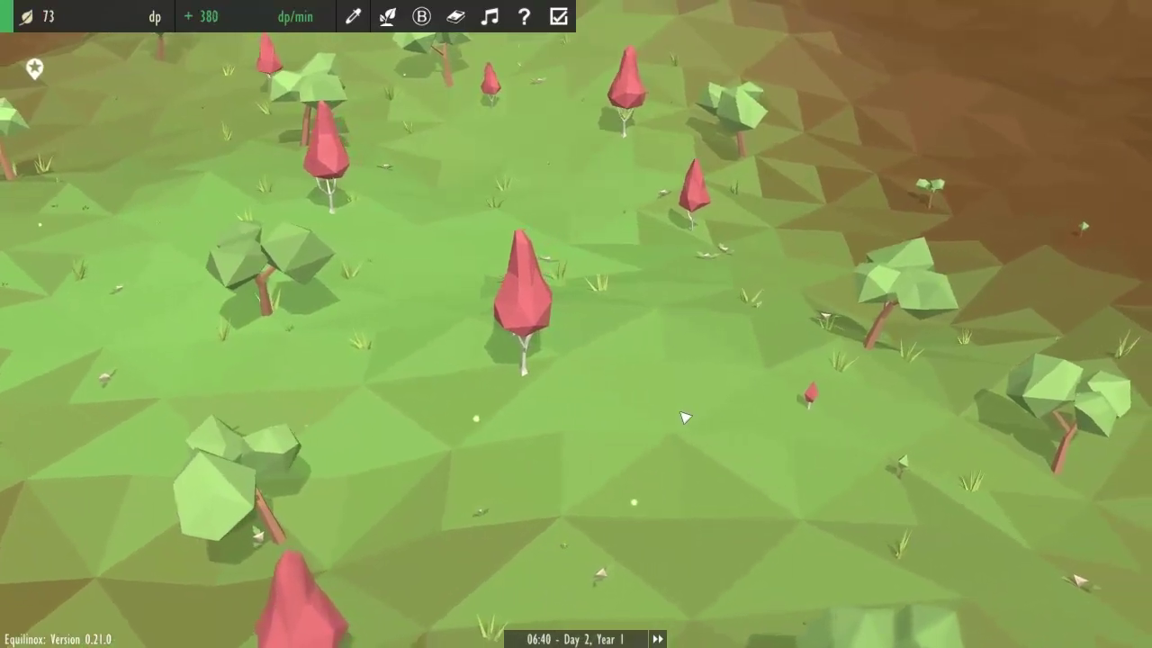
middle_click_drag(652, 386, 705, 386)
key("e")
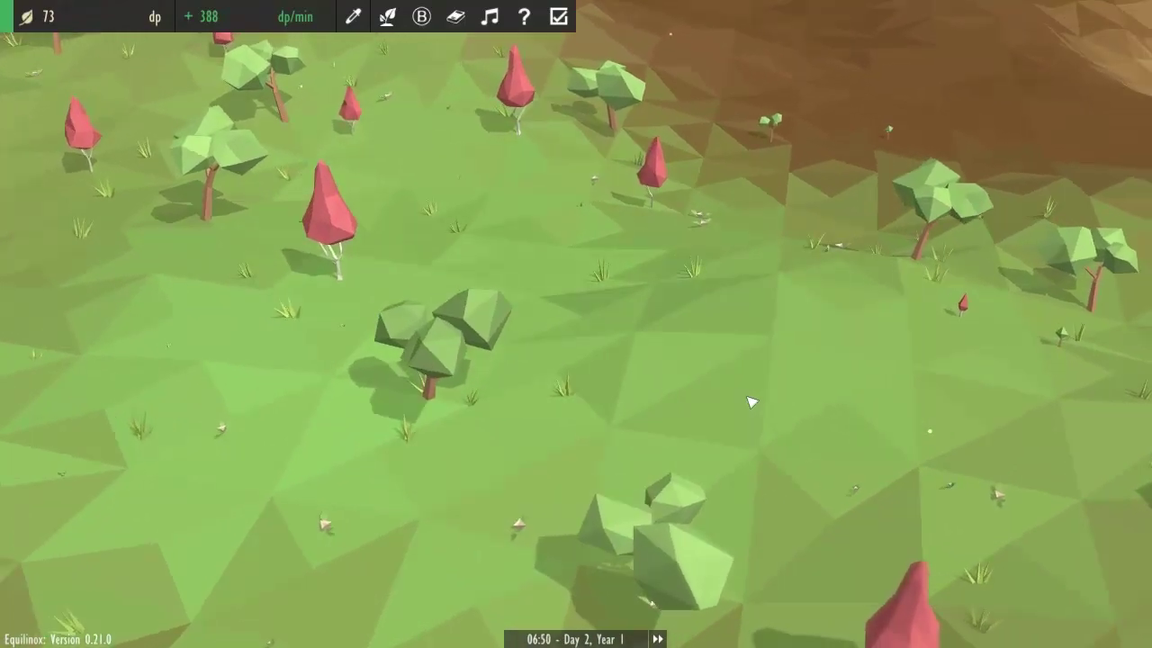
scroll(746, 387, "down", 5)
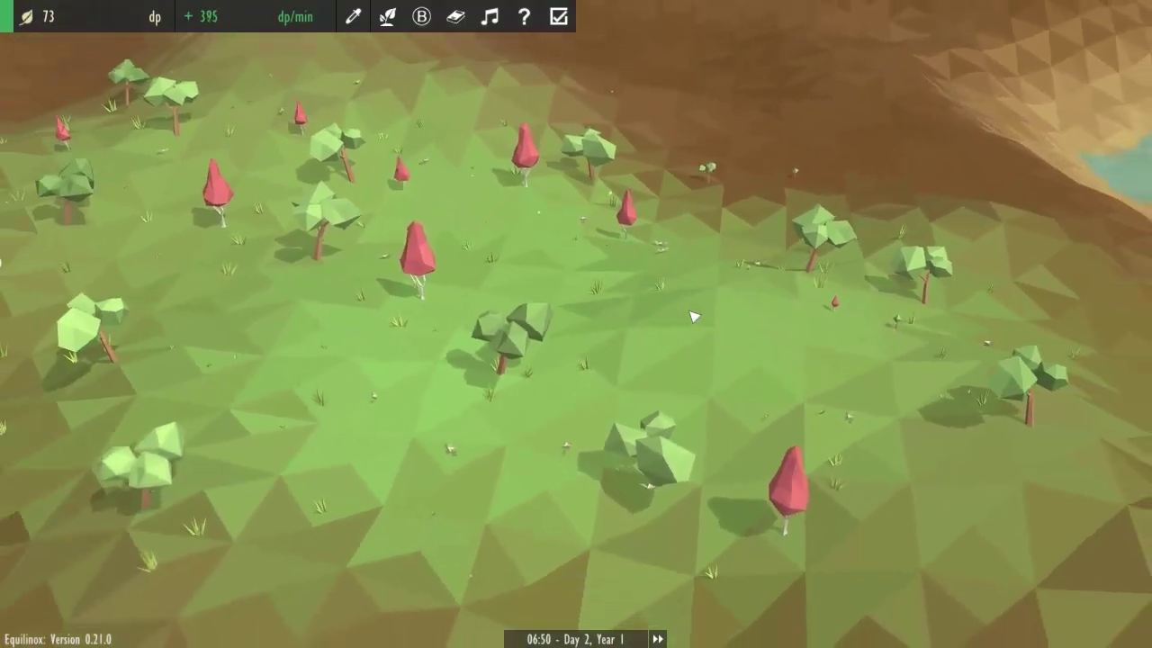
key("a")
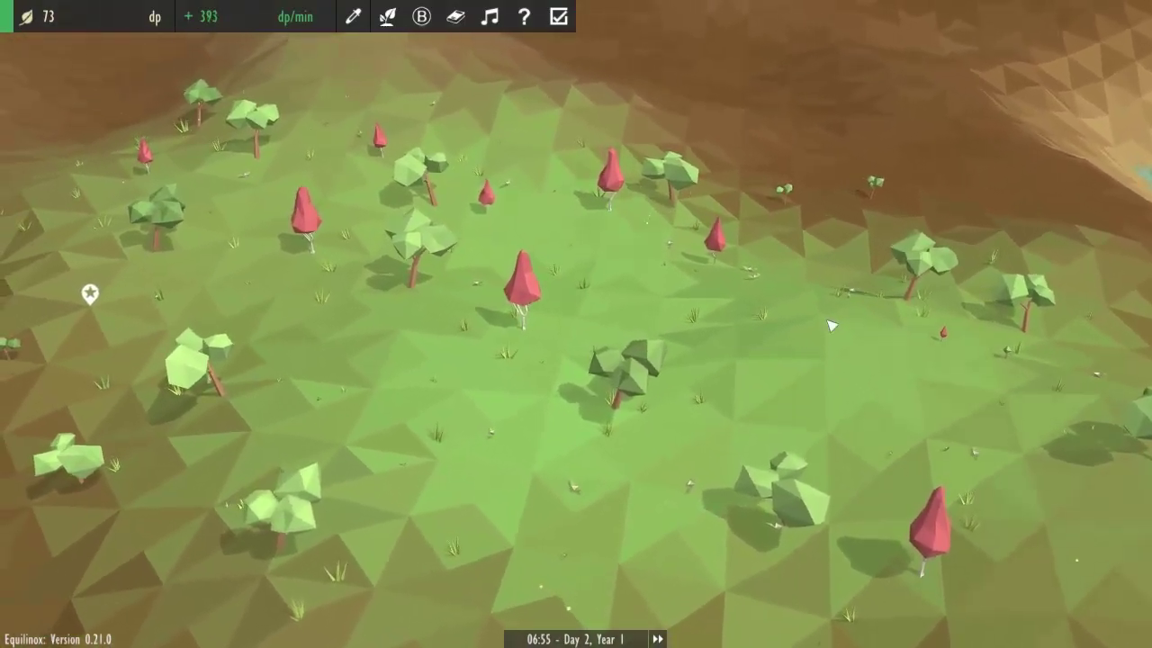
scroll(826, 320, "up", 5)
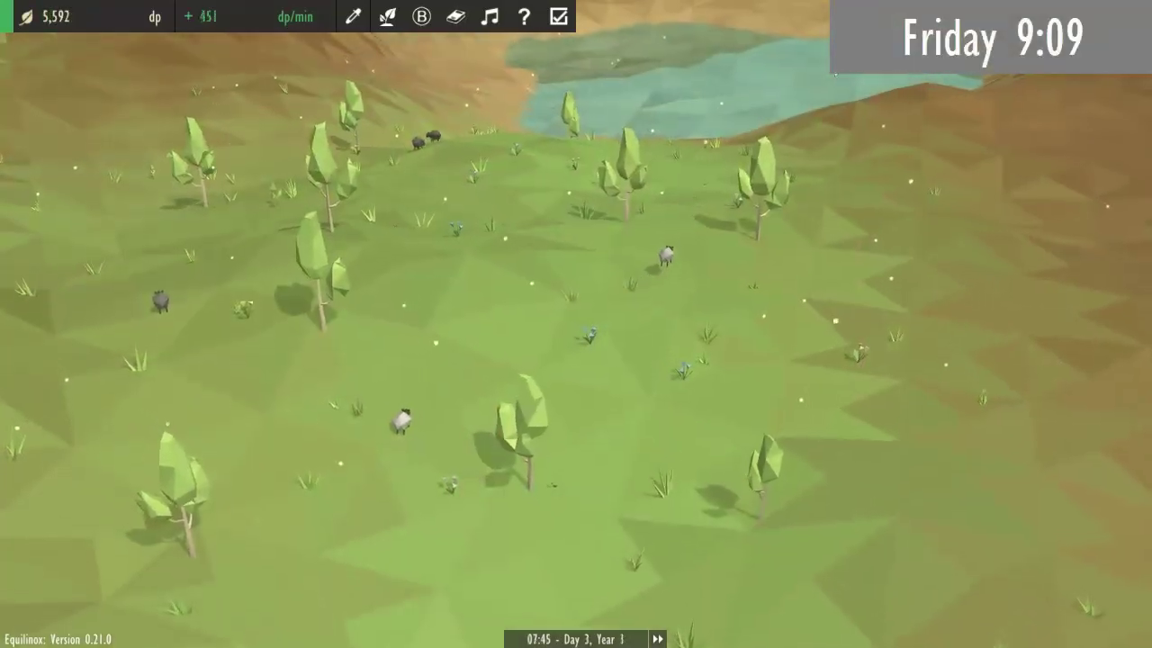
Step: Examine the grassland with sheep and light green trees beside the lake from several angles and distances
left_click_drag(833, 71, 864, 151)
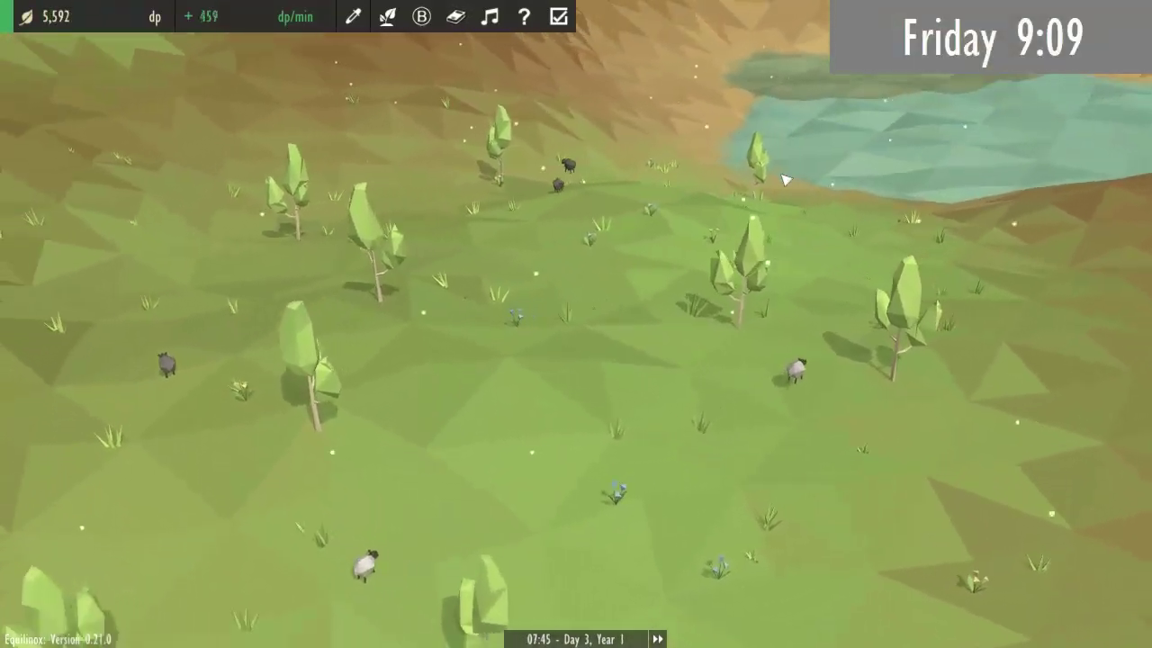
middle_click_drag(785, 180, 495, 170)
right_click_drag(493, 169, 436, 166)
middle_click_drag(444, 167, 765, 180)
right_click_drag(767, 184, 874, 170)
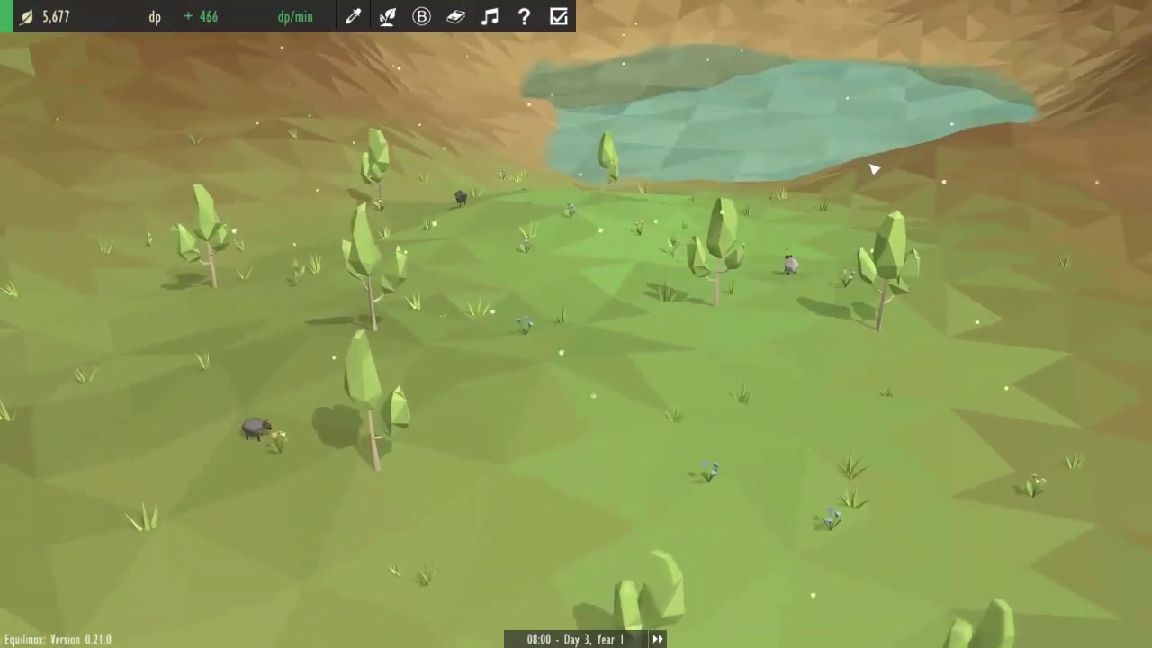
key("w")
scroll(792, 236, "up", 3)
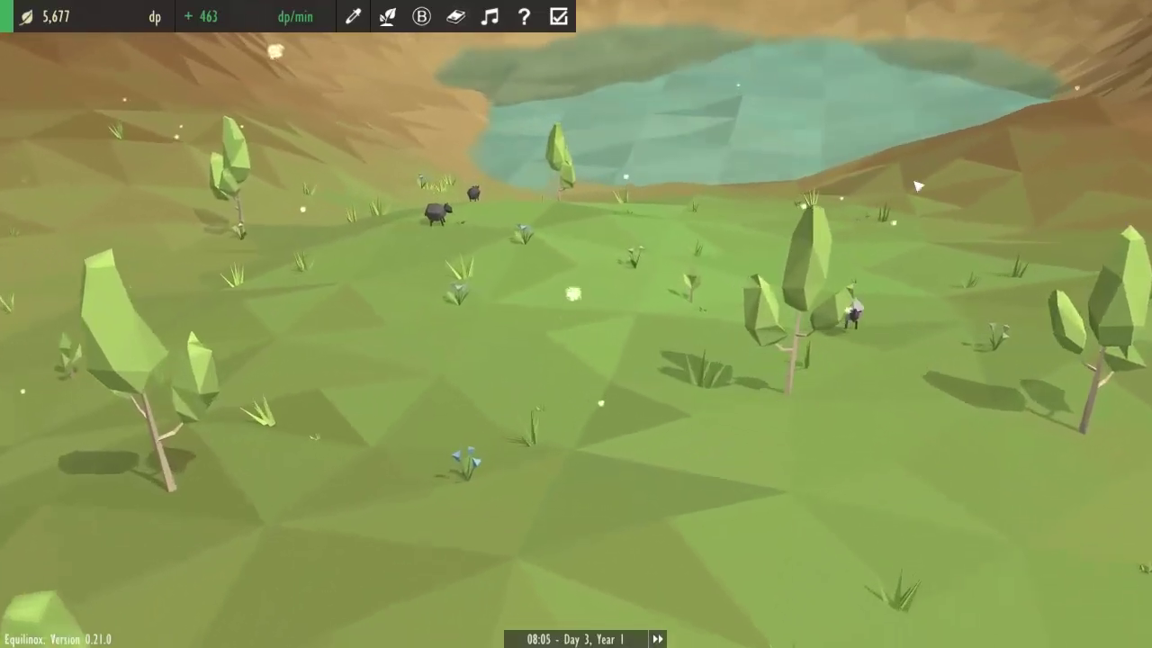
middle_click_drag(792, 193, 882, 195)
right_click_drag(881, 195, 614, 190)
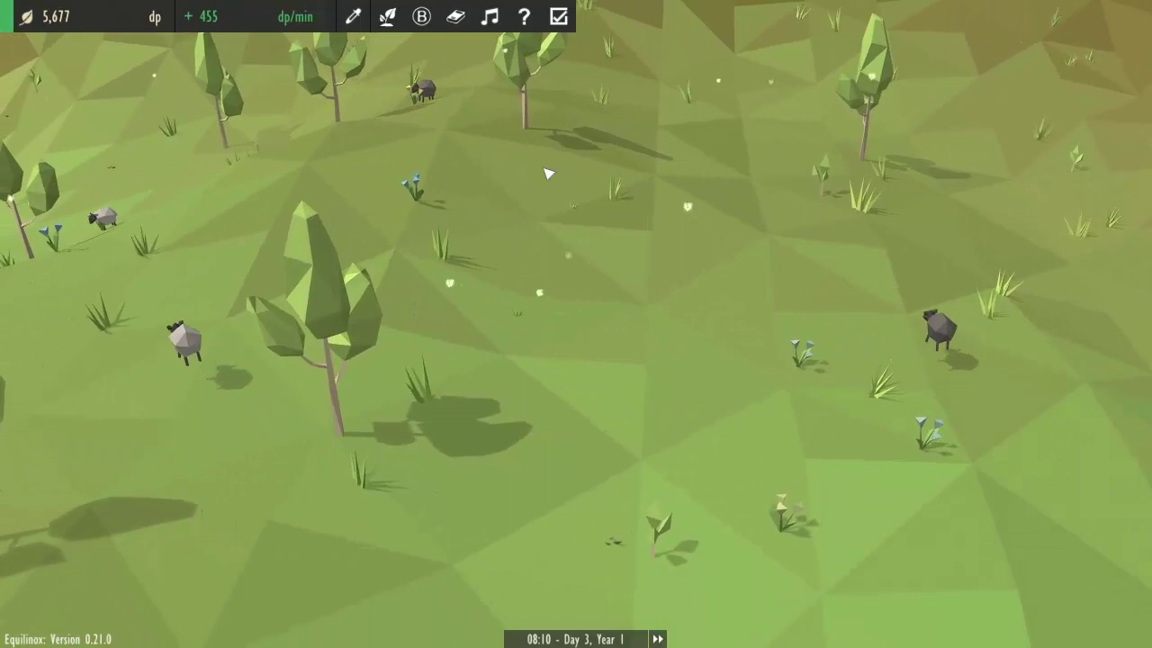
left_click_drag(447, 150, 539, 142)
right_click_drag(538, 142, 549, 462)
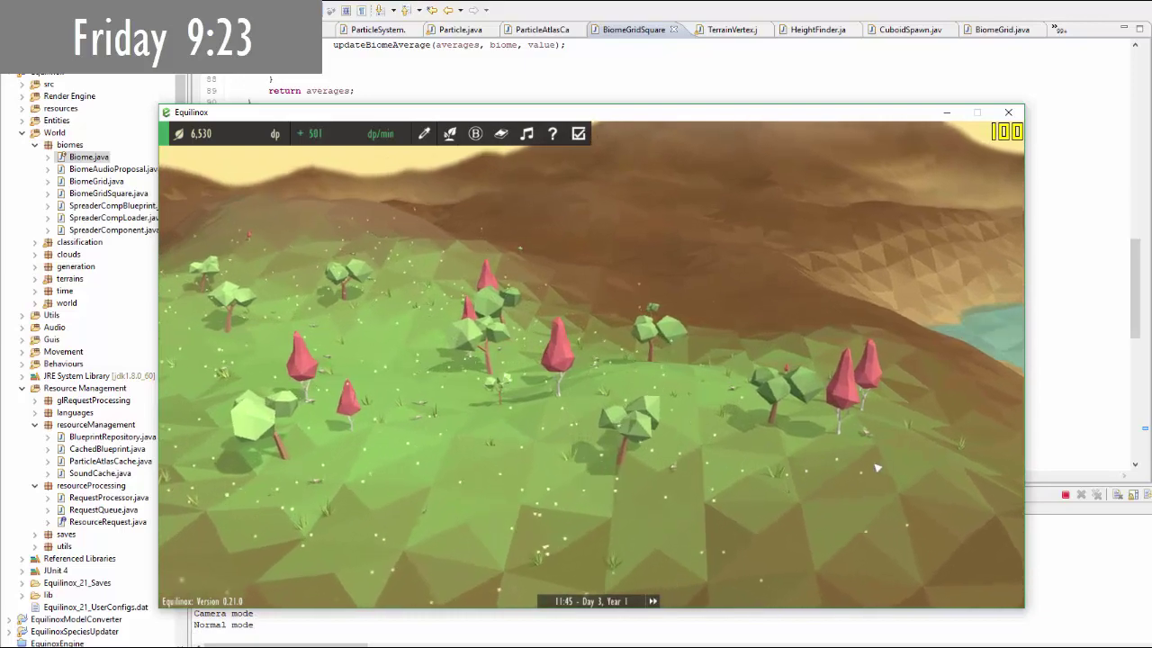
Step: Survey the woodland and the neighbouring lakeside grassland, including the bare ground around them and the floating particles
key("c")
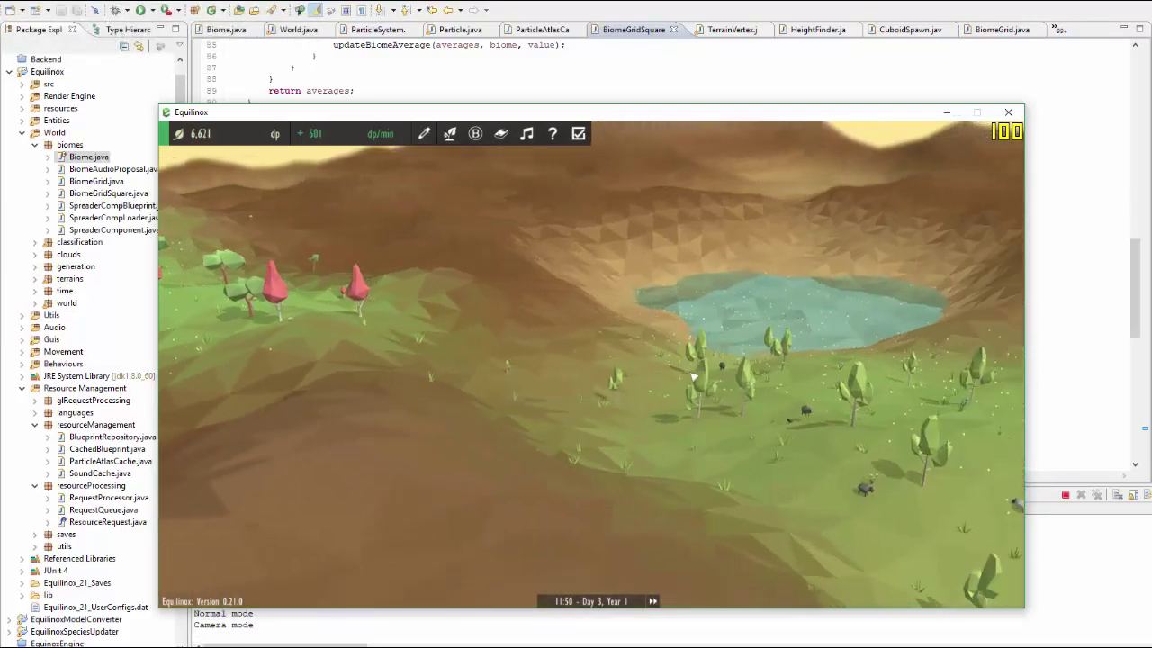
right_click_drag(692, 378, 576, 357)
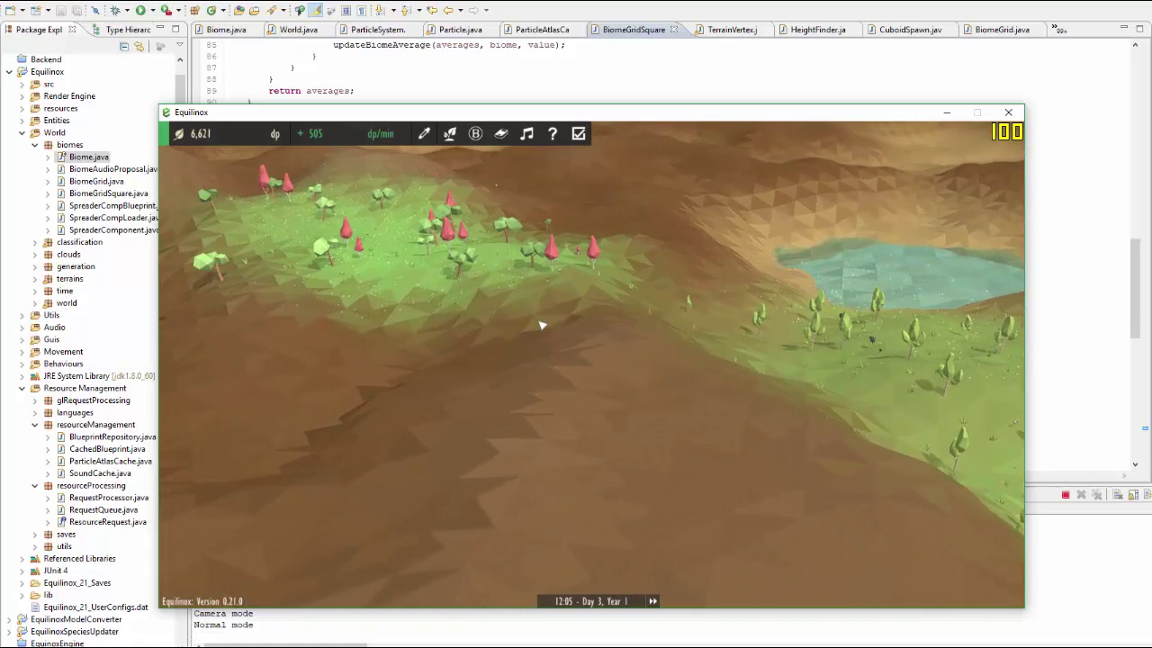
left_click_drag(539, 324, 651, 504)
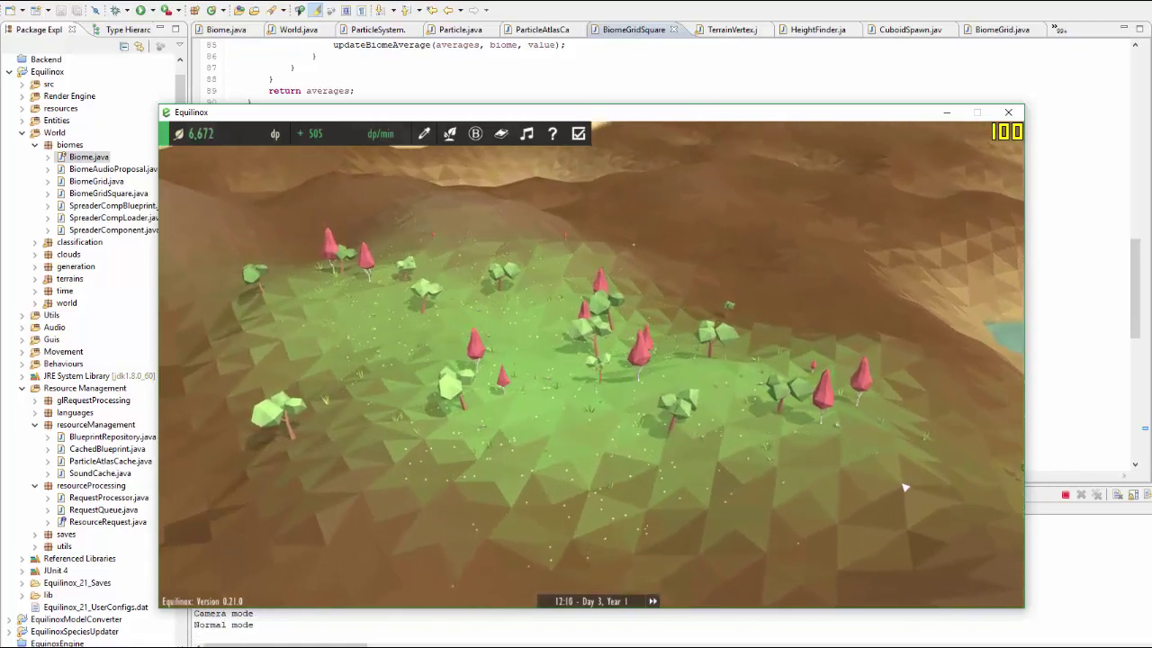
left_click_drag(906, 485, 803, 499)
scroll(747, 479, "up", 2)
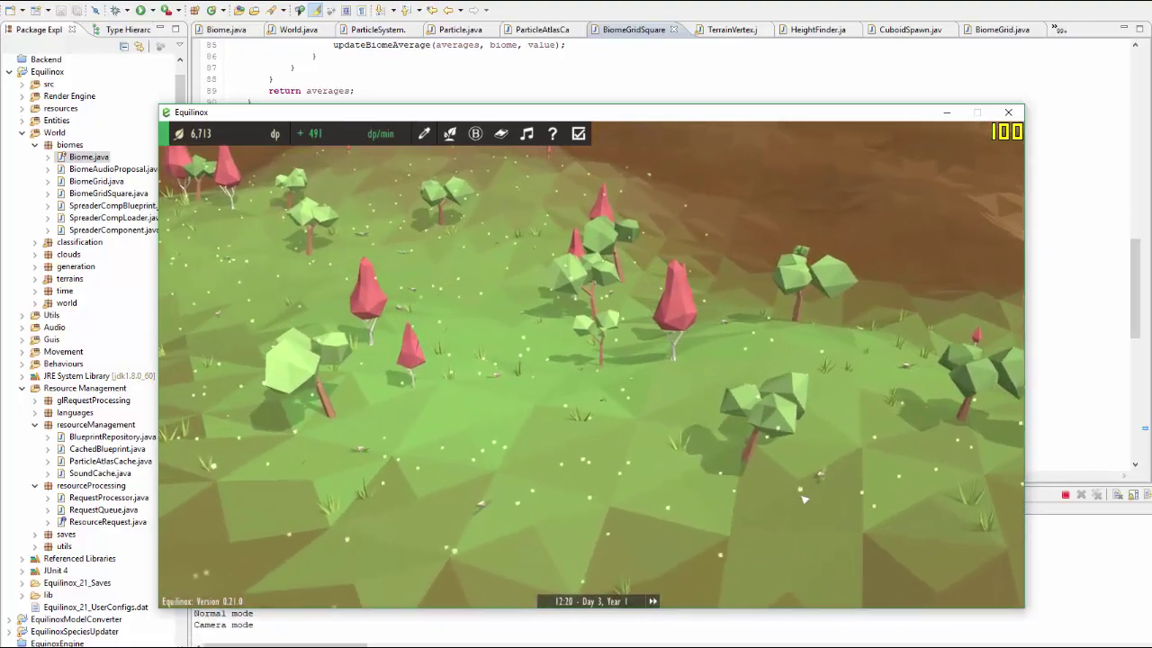
Step: Switch to the BiomeGridSquare code in Eclipse and review the calcAverageHeight method
left_click(948, 112)
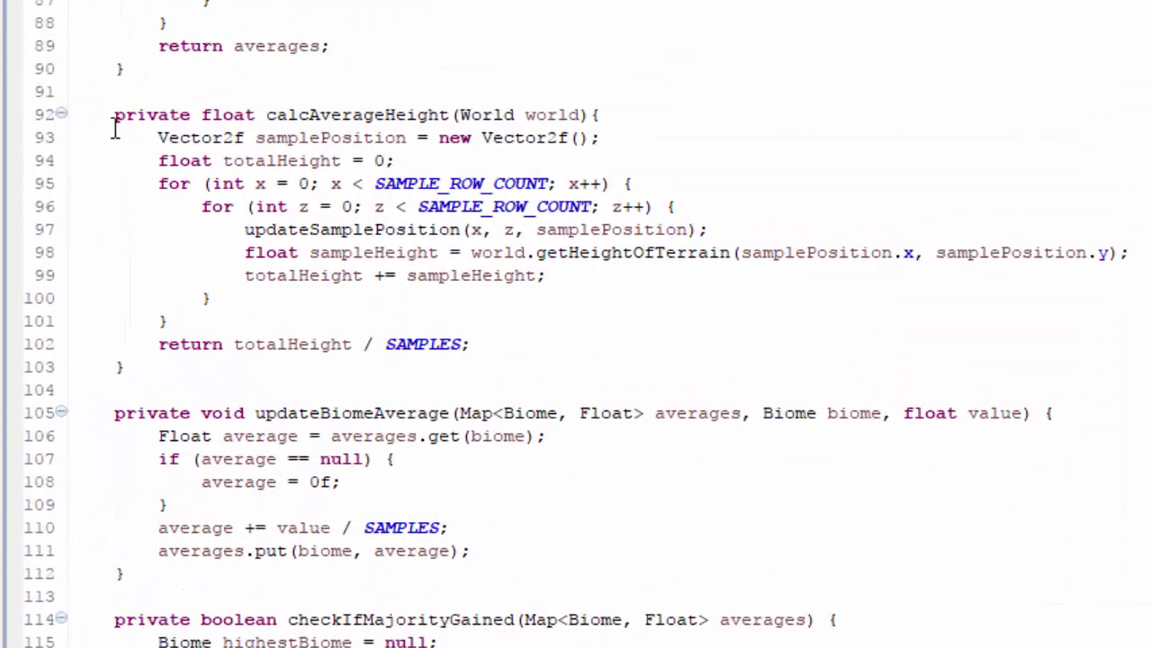
left_click_drag(114, 131, 120, 367)
key("Right")
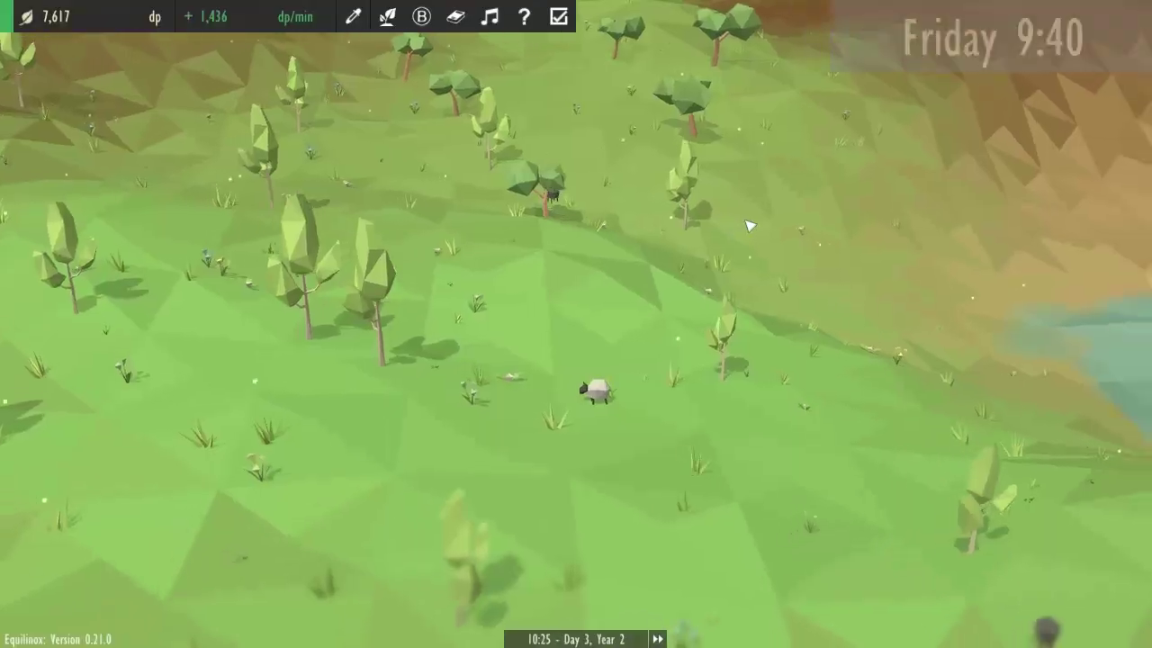
Step: Examine the transition between the red and green tree woodland and the grassland with sheep
right_click_drag(750, 224, 645, 231)
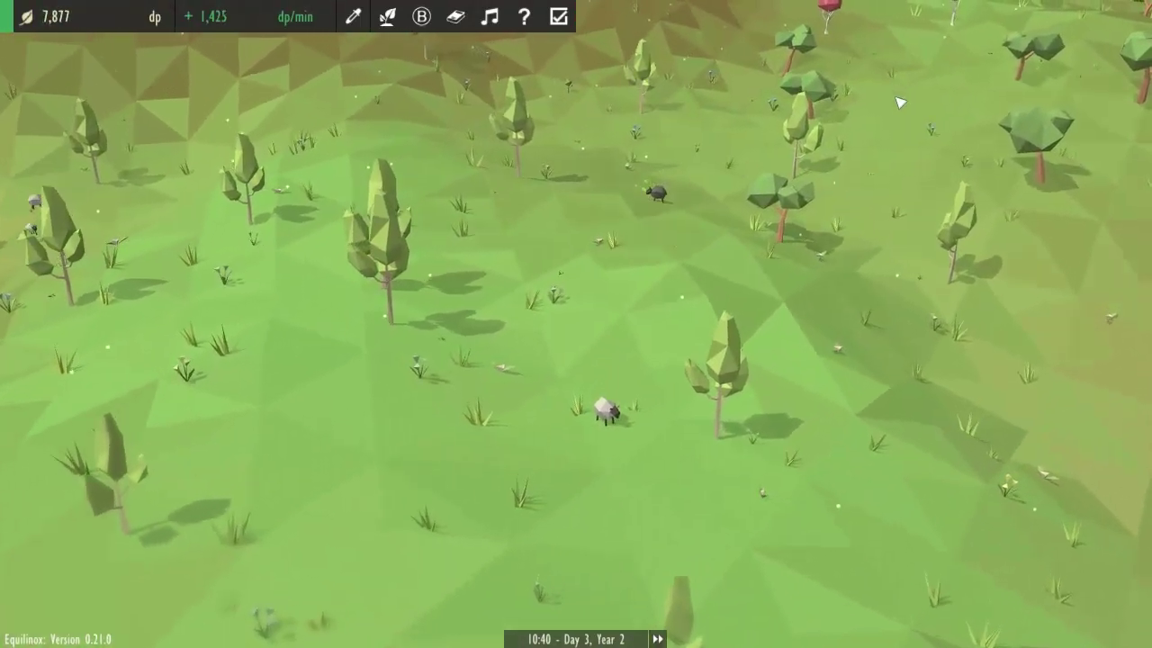
left_click_drag(897, 100, 797, 241)
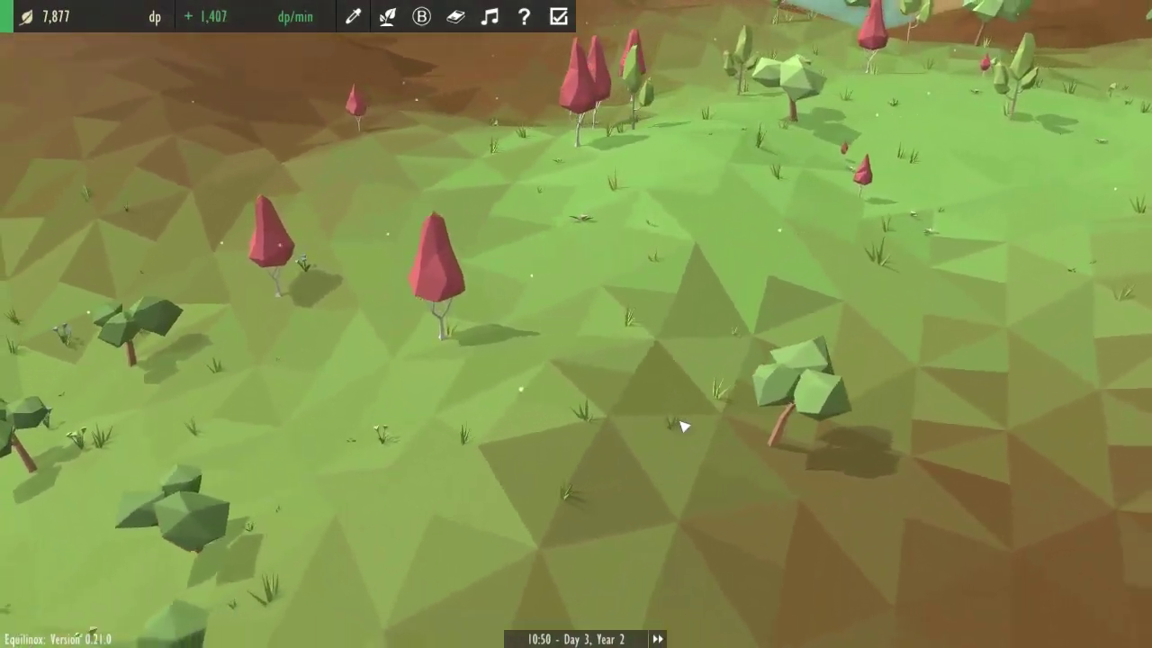
right_click_drag(681, 427, 505, 431)
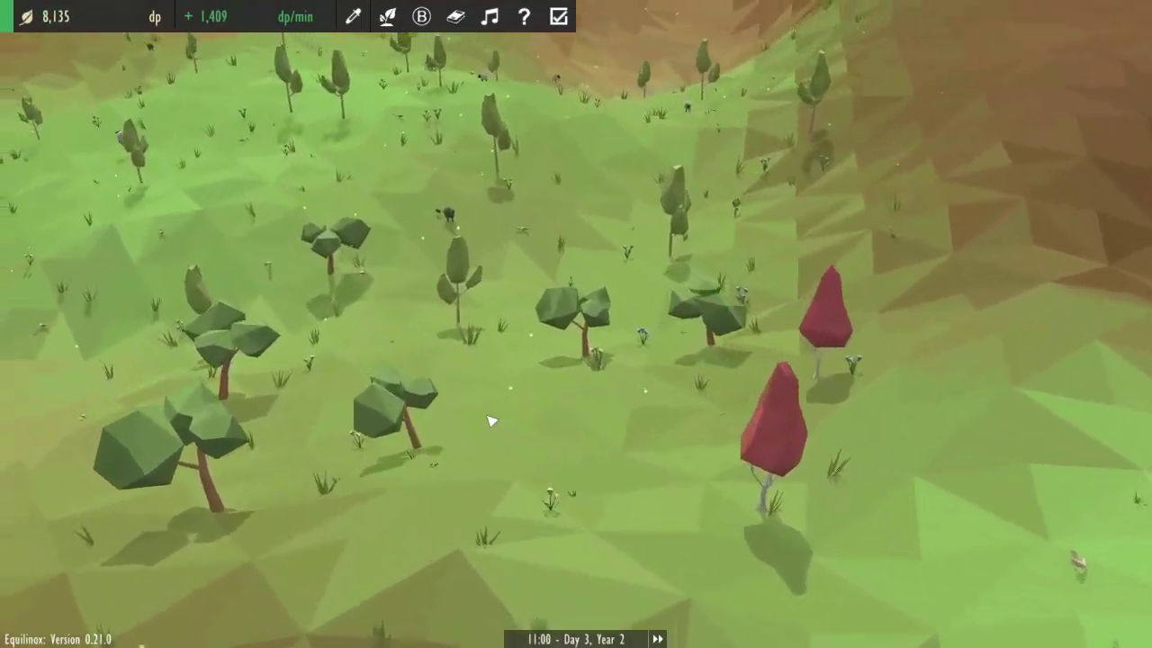
right_click_drag(491, 420, 549, 487)
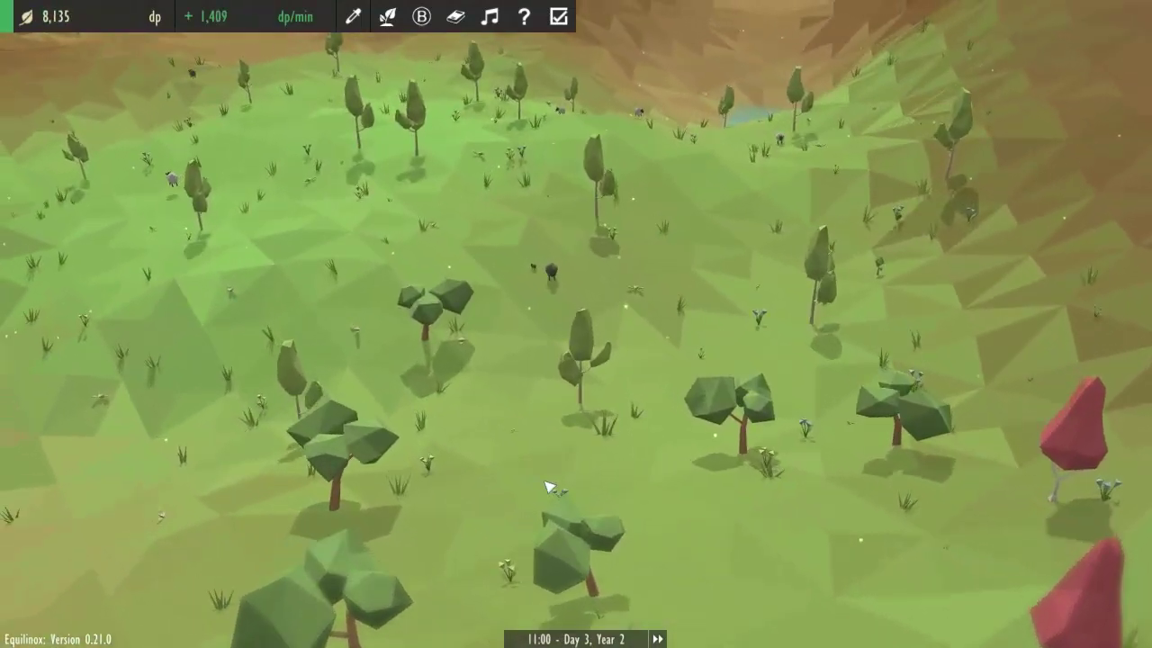
key("w")
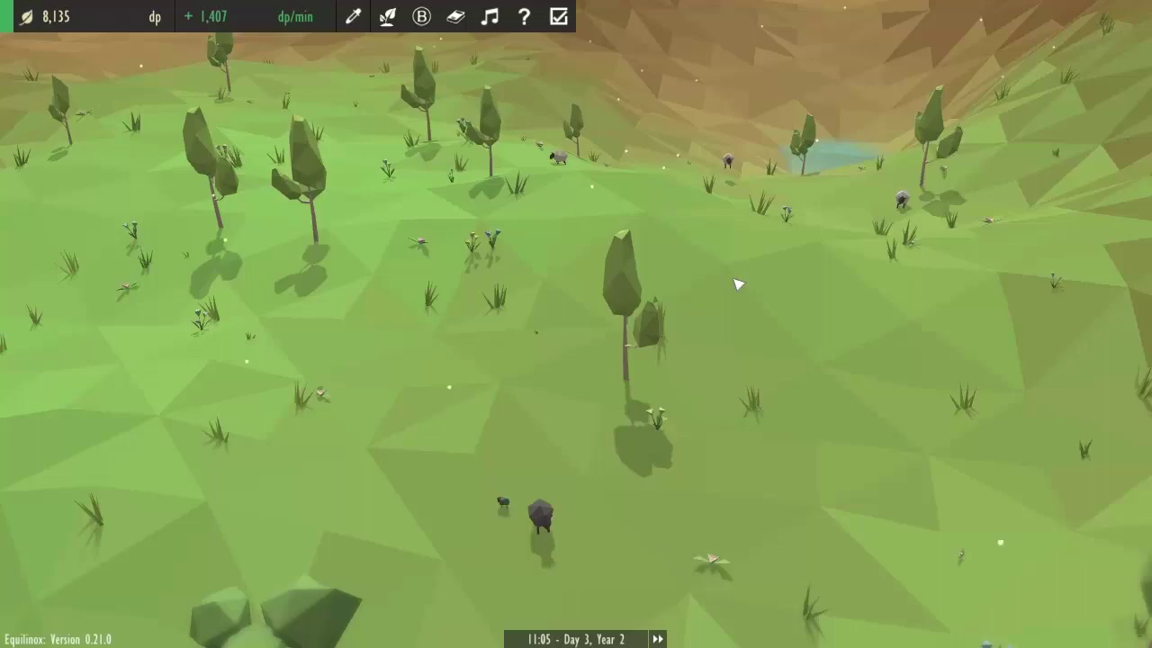
Step: Examine the grassland trees, flowers and sheep beside the lake from several directions and distances
right_click_drag(735, 282, 542, 212)
left_click_drag(860, 54, 798, 255)
scroll(468, 291, "down", 2)
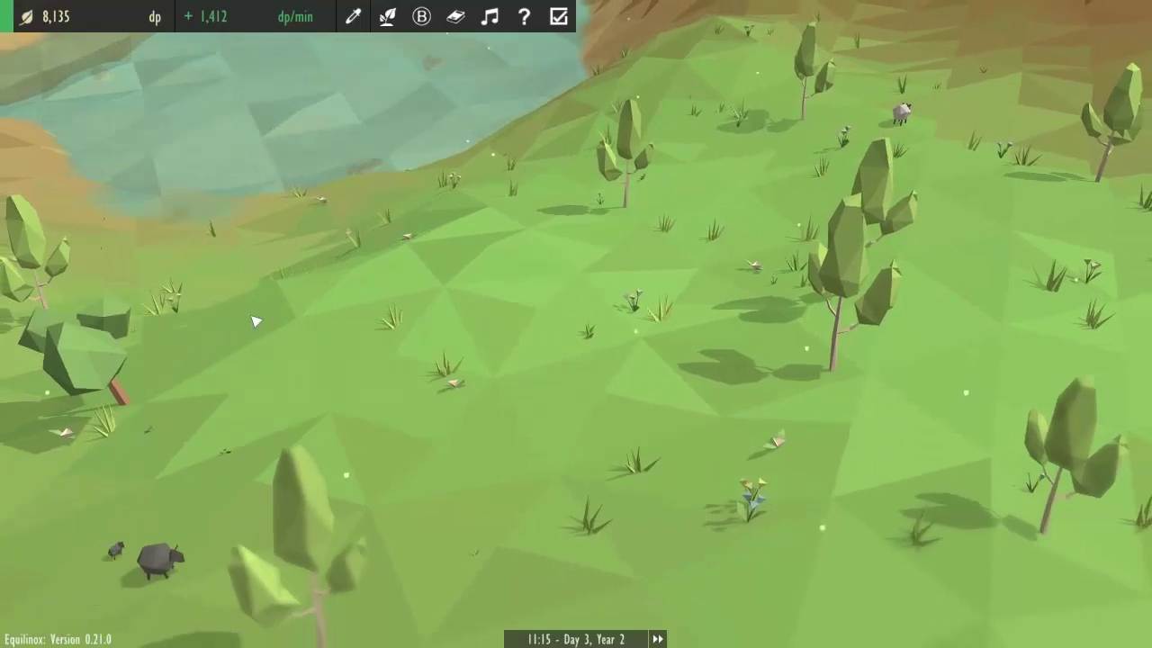
right_click_drag(252, 317, 827, 296)
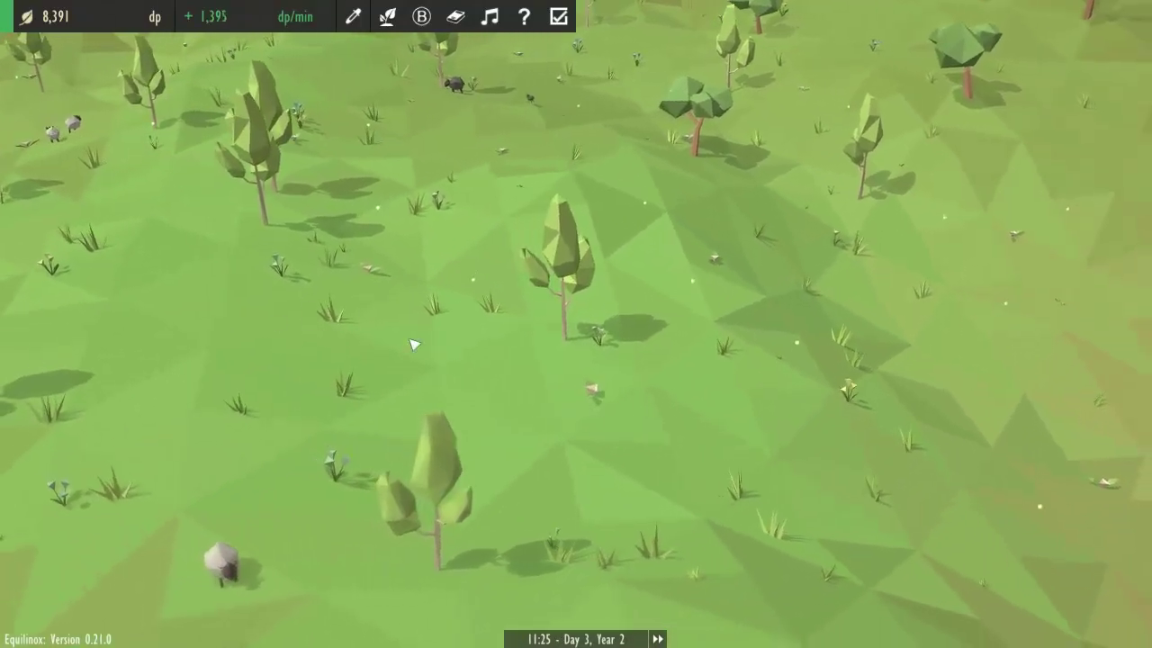
right_click_drag(205, 292, 543, 426)
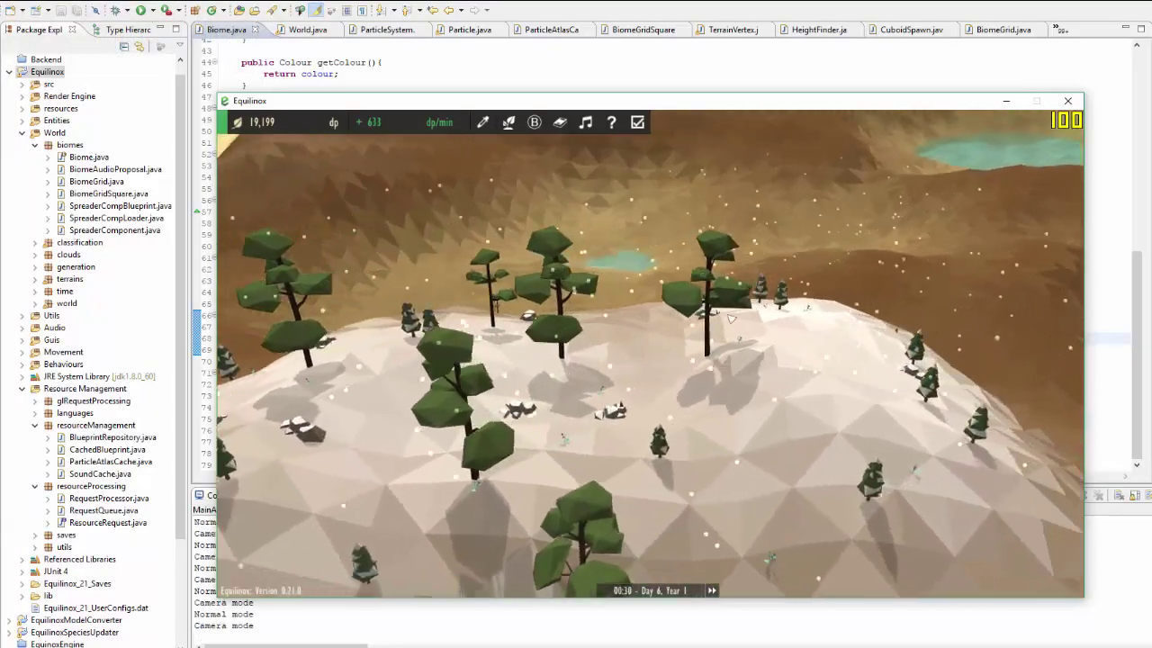
Step: Survey the snowy hill with its fir and tall green trees, both close up and within the wider landscape
right_click_drag(730, 319, 800, 316)
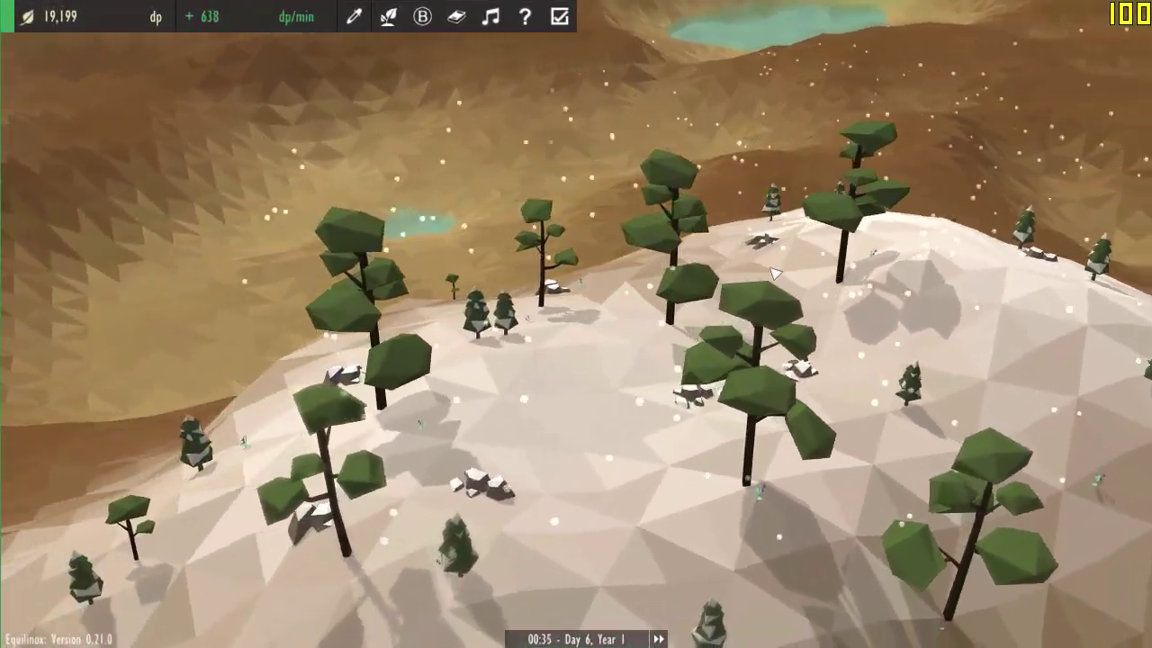
mouse_move(775, 274)
right_mouse_down()
mouse_move(818, 271)
mouse_move(764, 267)
right_mouse_up()
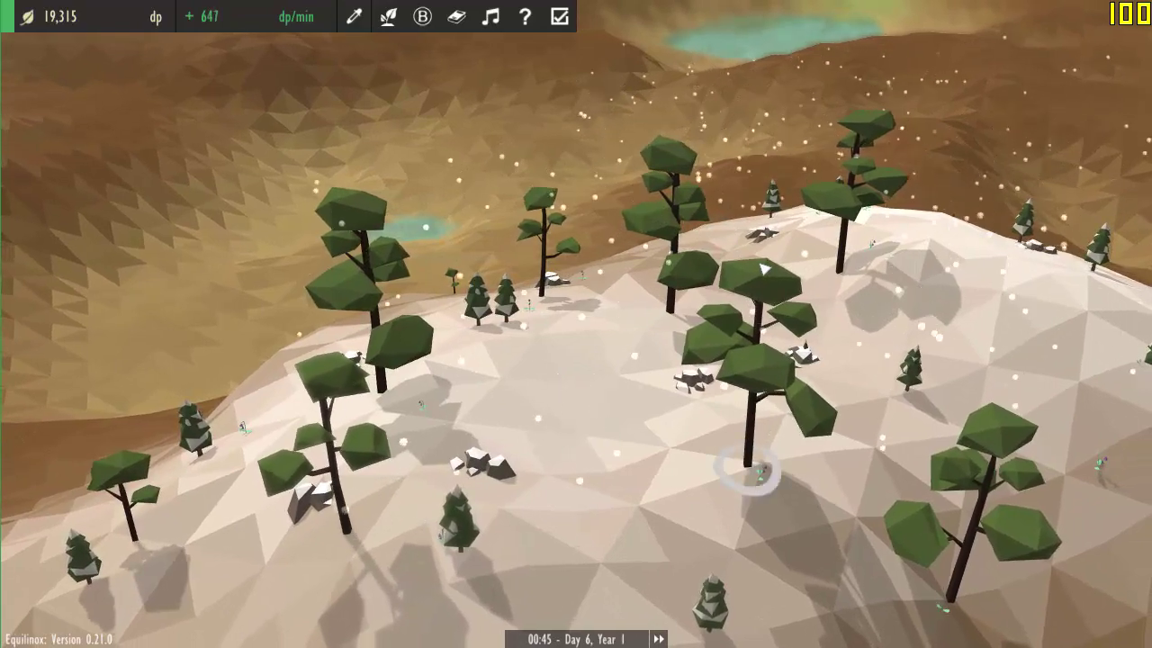
scroll(927, 316, "down", 2)
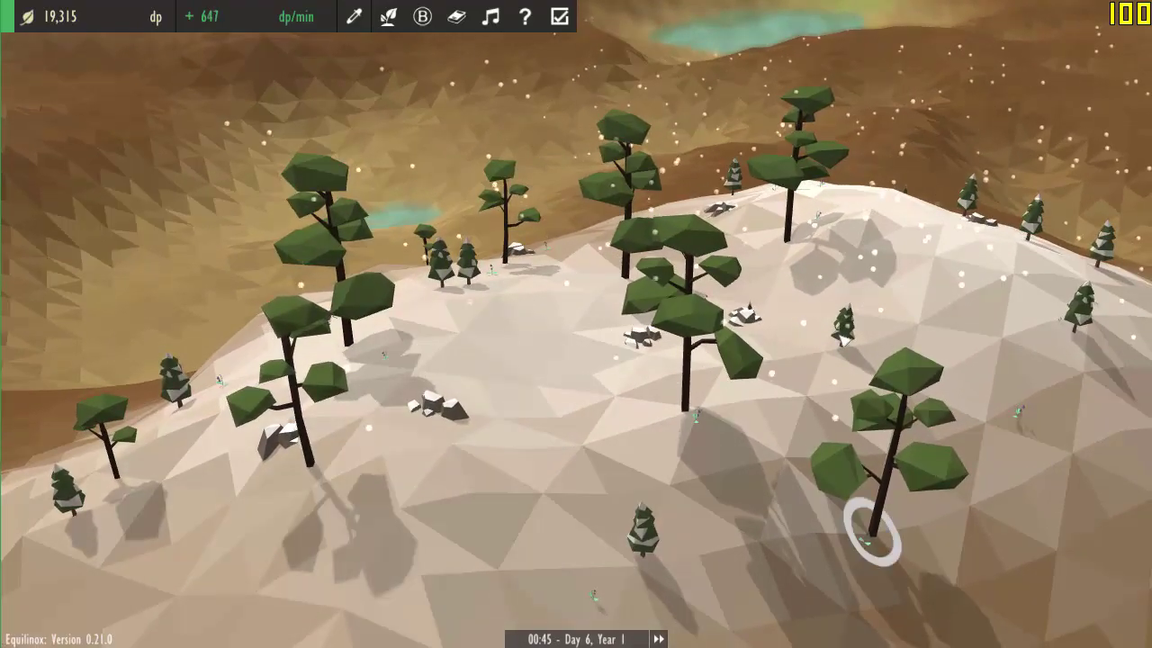
scroll(835, 258, "down", 2)
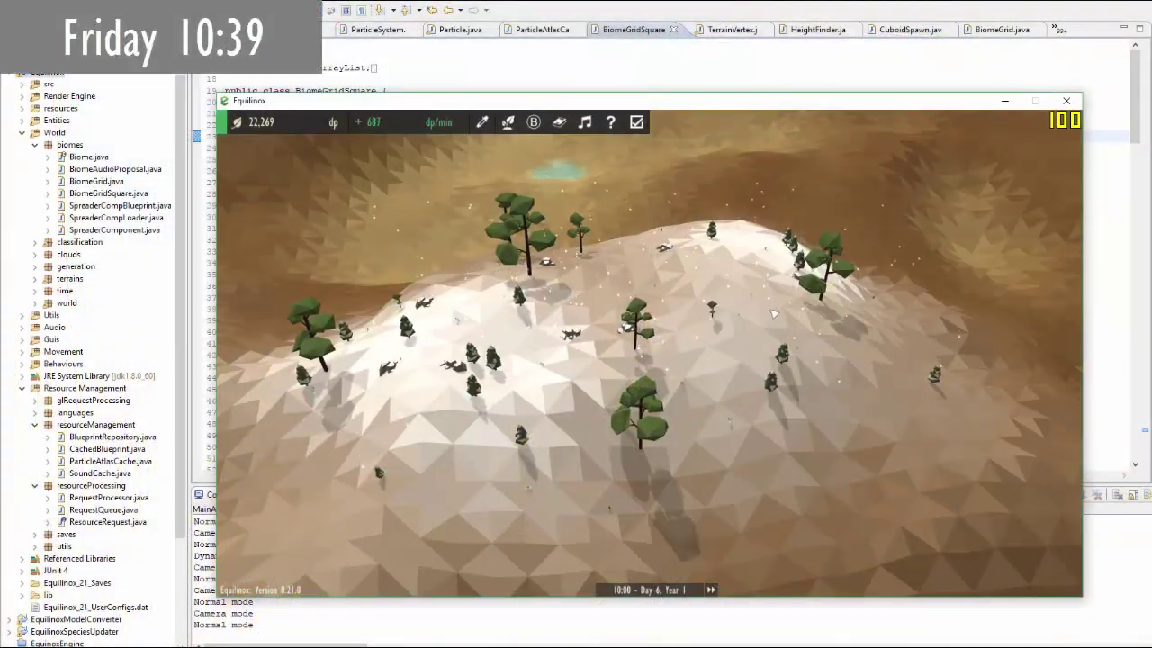
scroll(772, 313, "down", 5)
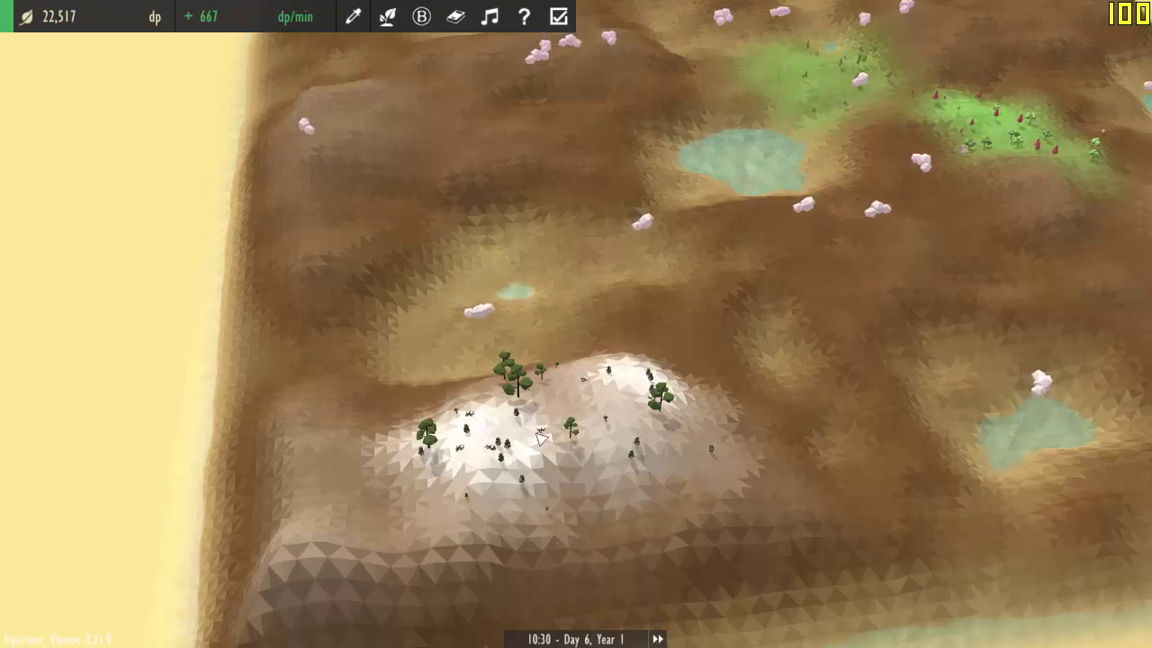
scroll(540, 434, "up", 5)
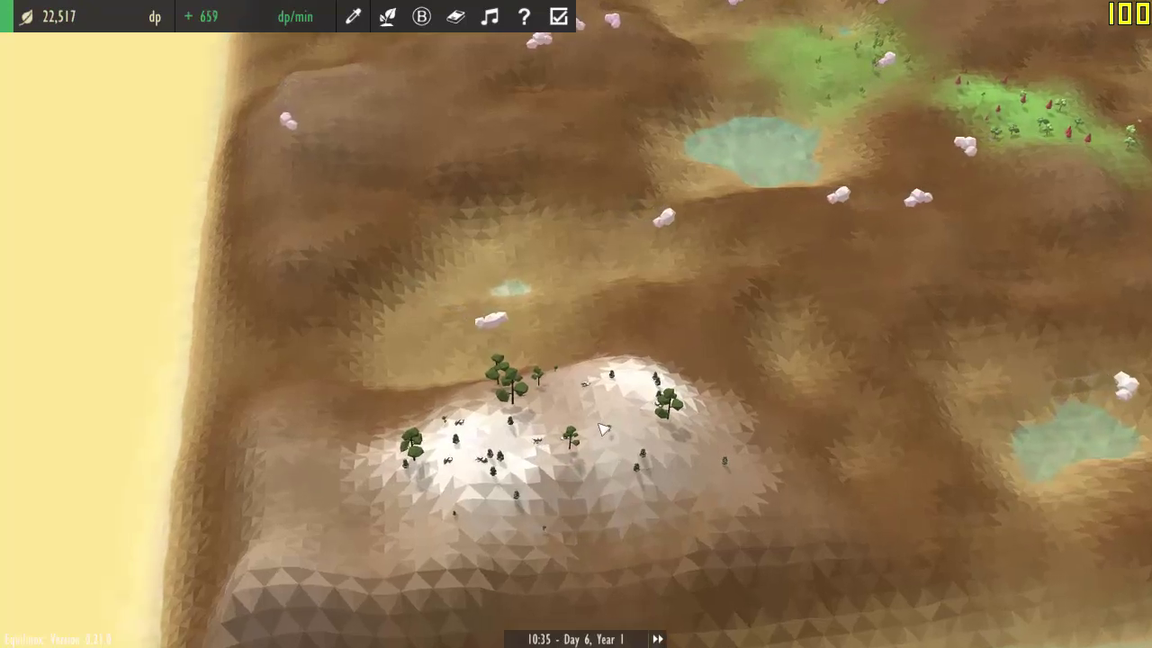
scroll(670, 385, "up", 5)
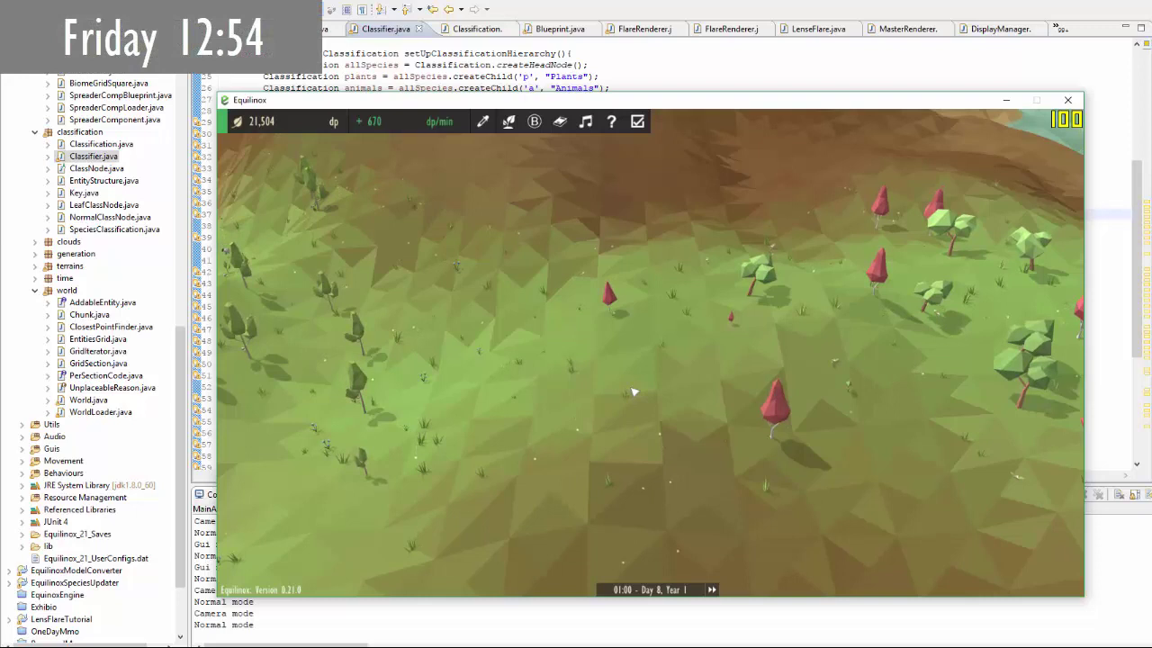
Step: View the species information of an oak tree in the woodland, including its category, and close it
left_click_drag(654, 328, 668, 381)
left_click(773, 333)
left_click(768, 200)
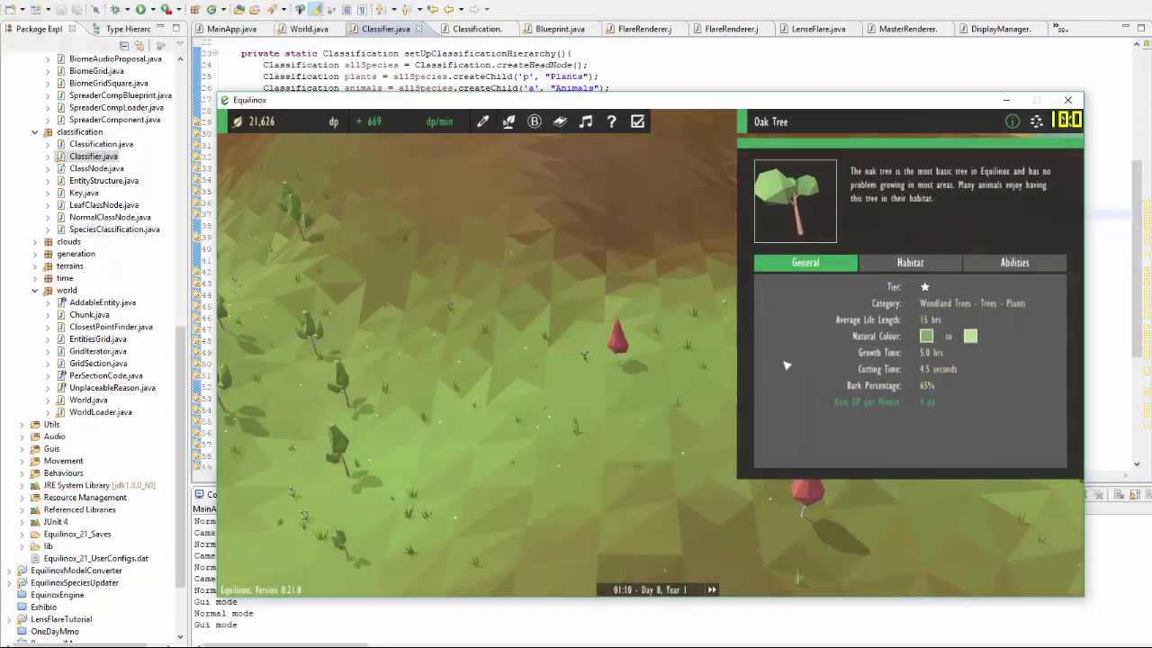
left_click(648, 393)
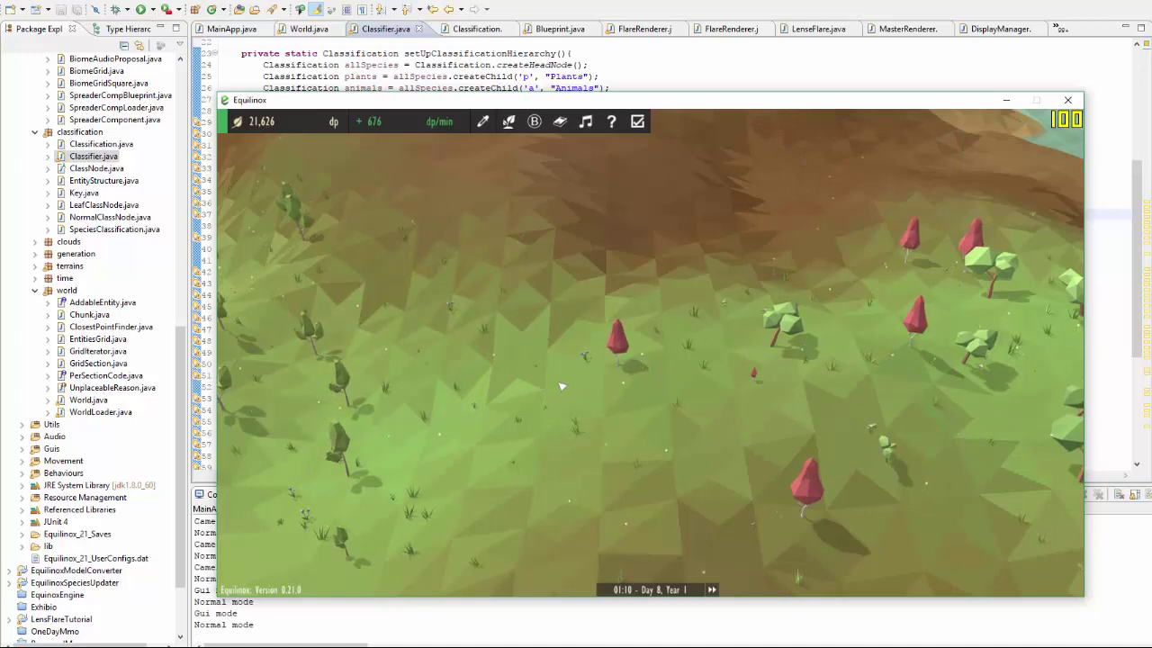
Step: Open the species shop on the Trees category and select the Oak Tree
left_click_drag(561, 386, 685, 338)
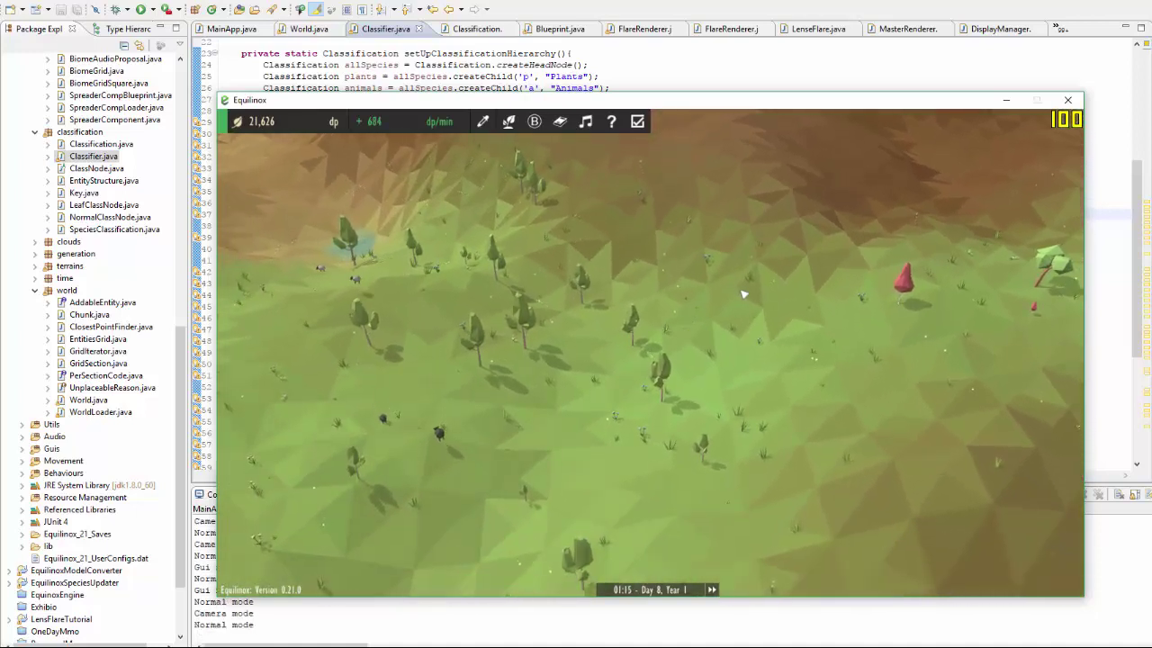
left_click(509, 123)
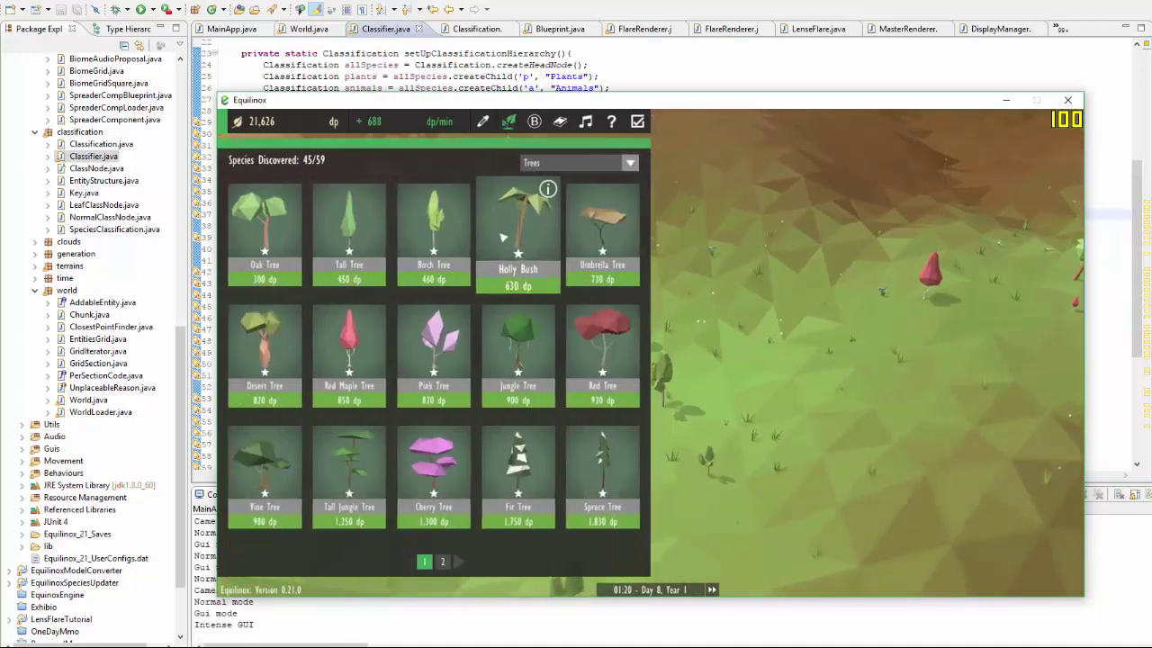
left_click(278, 231)
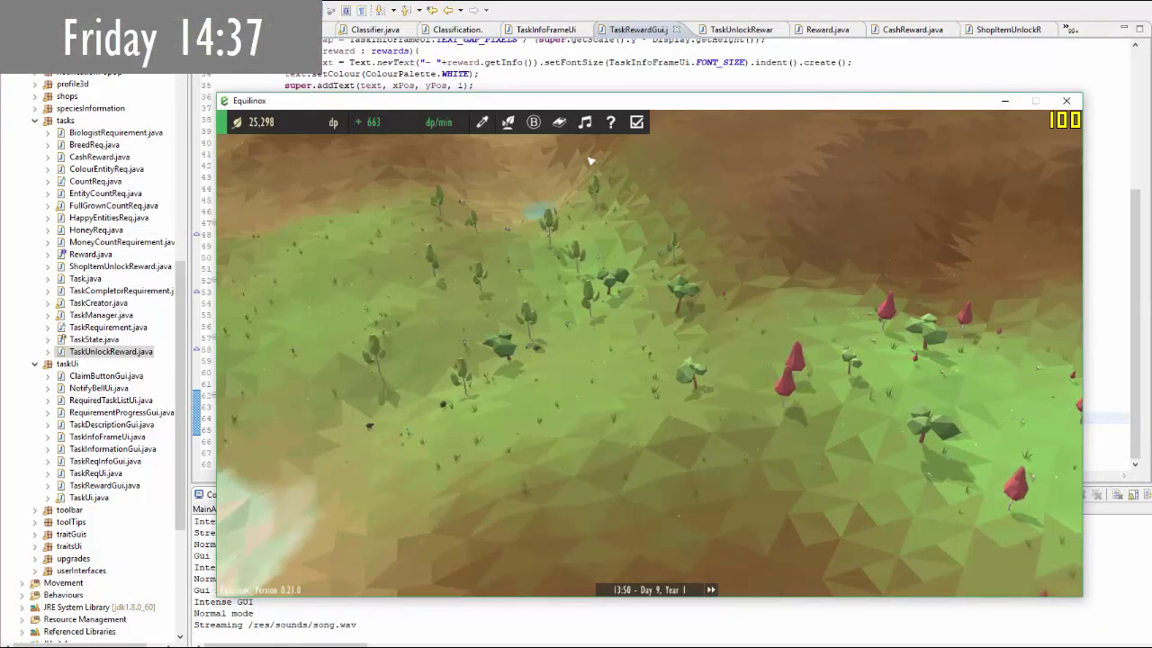
Step: Open the task list and inspect the Wheat Breeder task's requirements, rewards and the tasks it unlocks
left_click(558, 123)
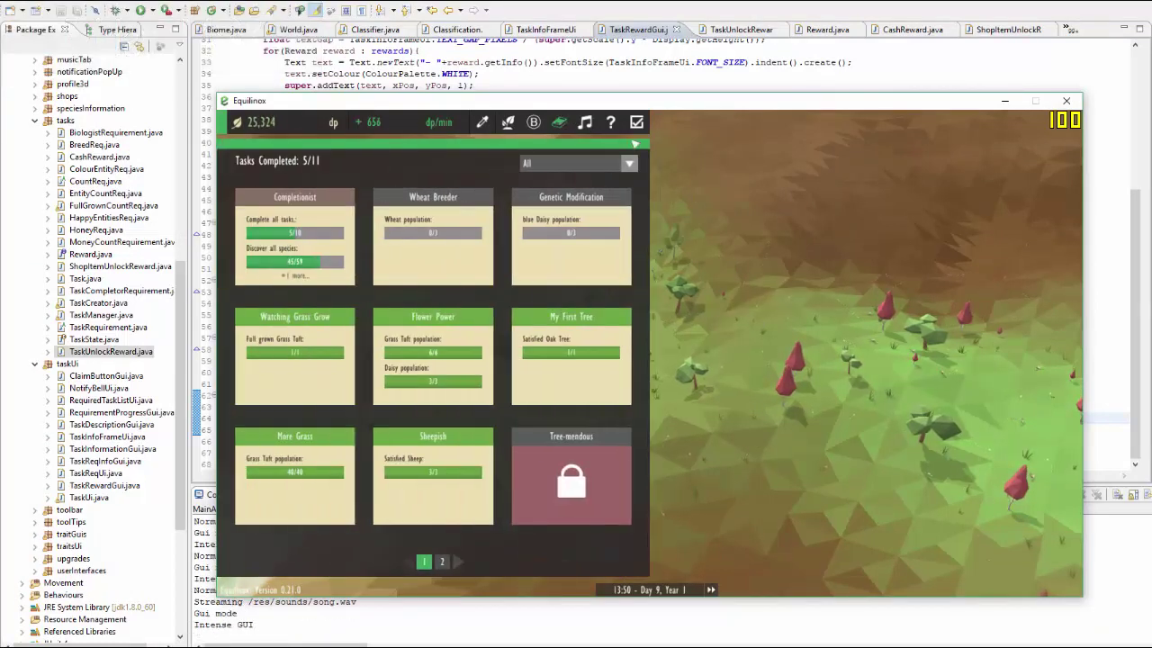
left_click(435, 236)
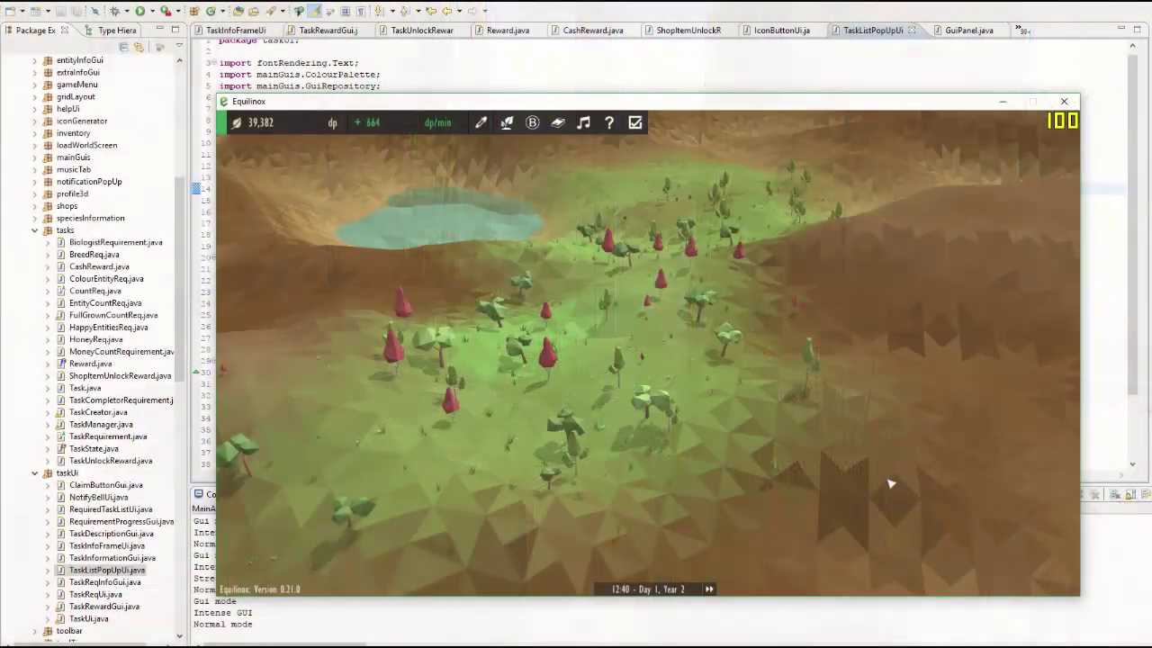
left_click(558, 122)
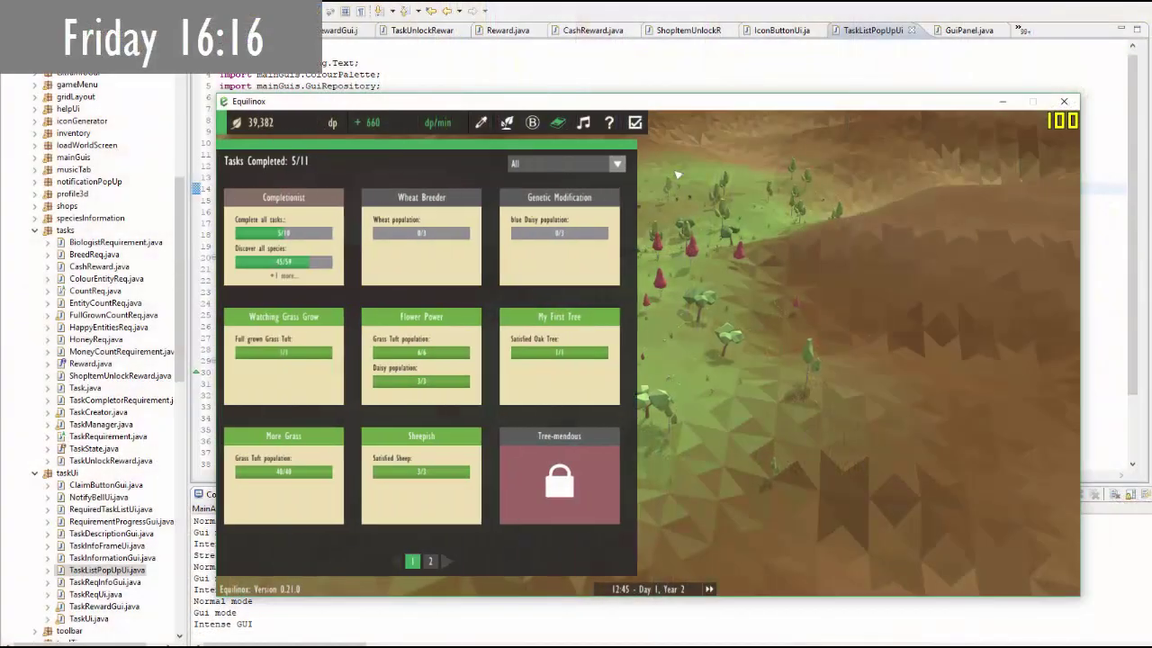
left_click(432, 231)
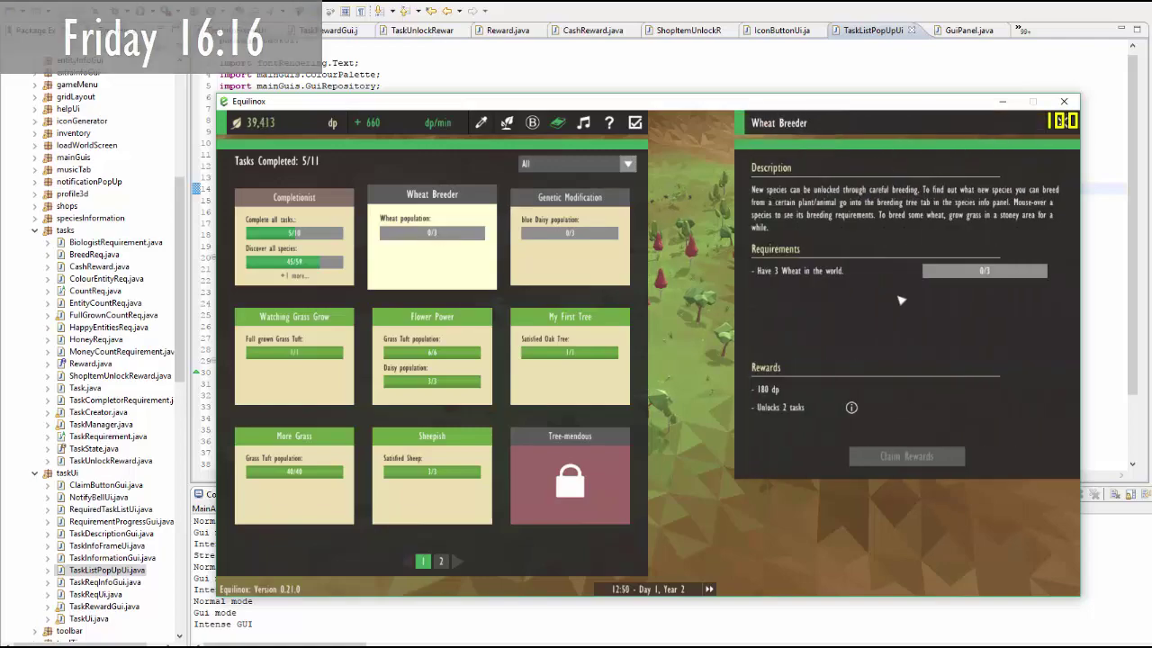
mouse_move(851, 407)
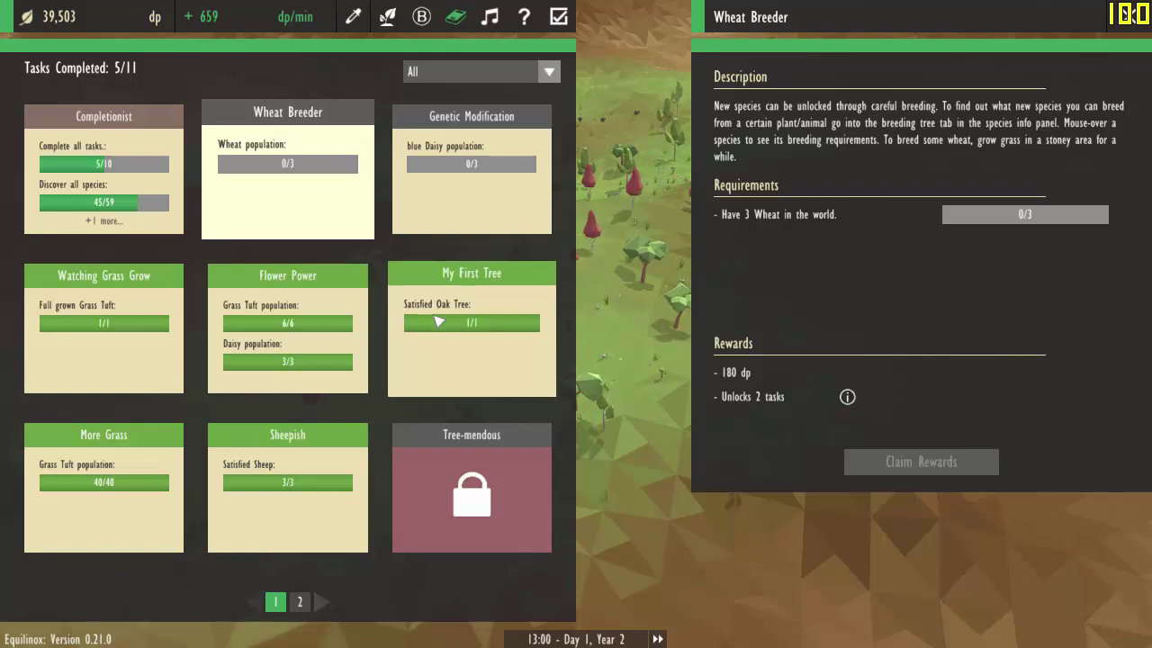
Step: Inspect the My First Tree task's rewards and unlocked tasks, and close the task list
left_click(418, 311)
mouse_move(848, 373)
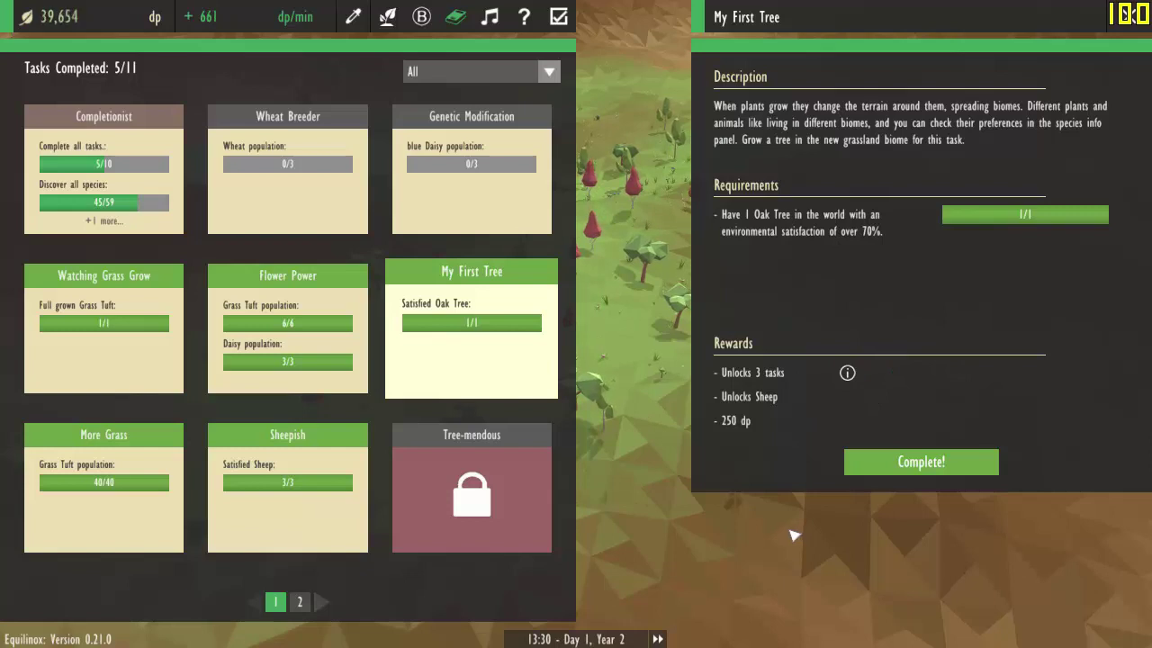
key("Escape")
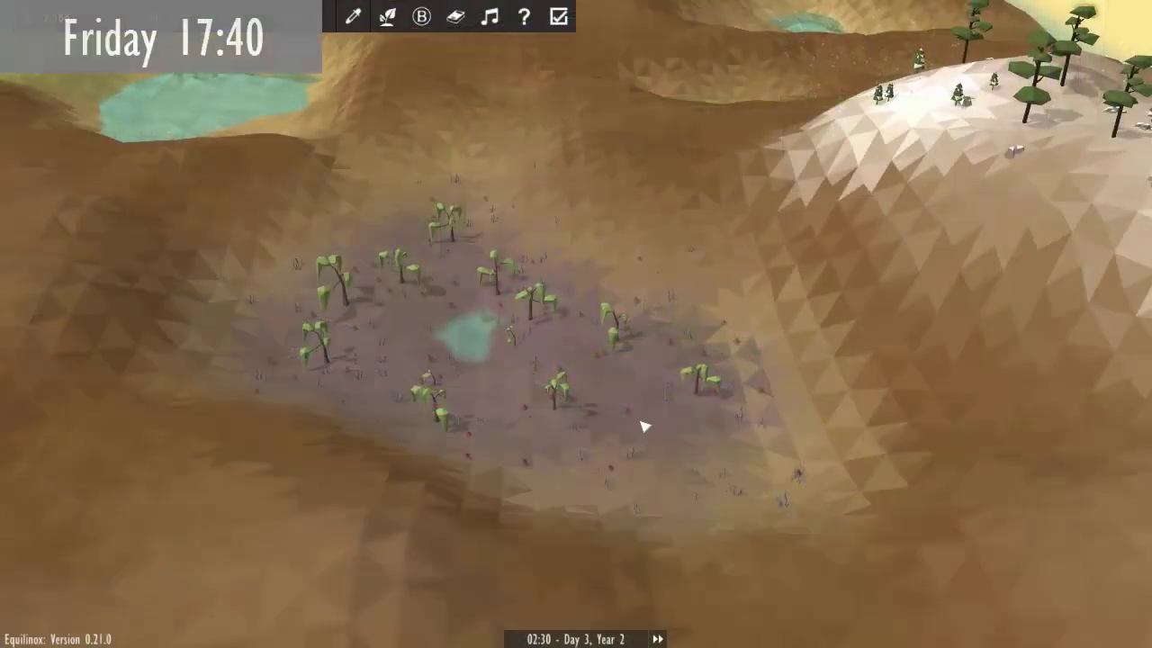
Step: Examine the swamp's drooping green trees, red mushrooms and blue reeds around the small pond at close range
scroll(630, 426, "up", 5)
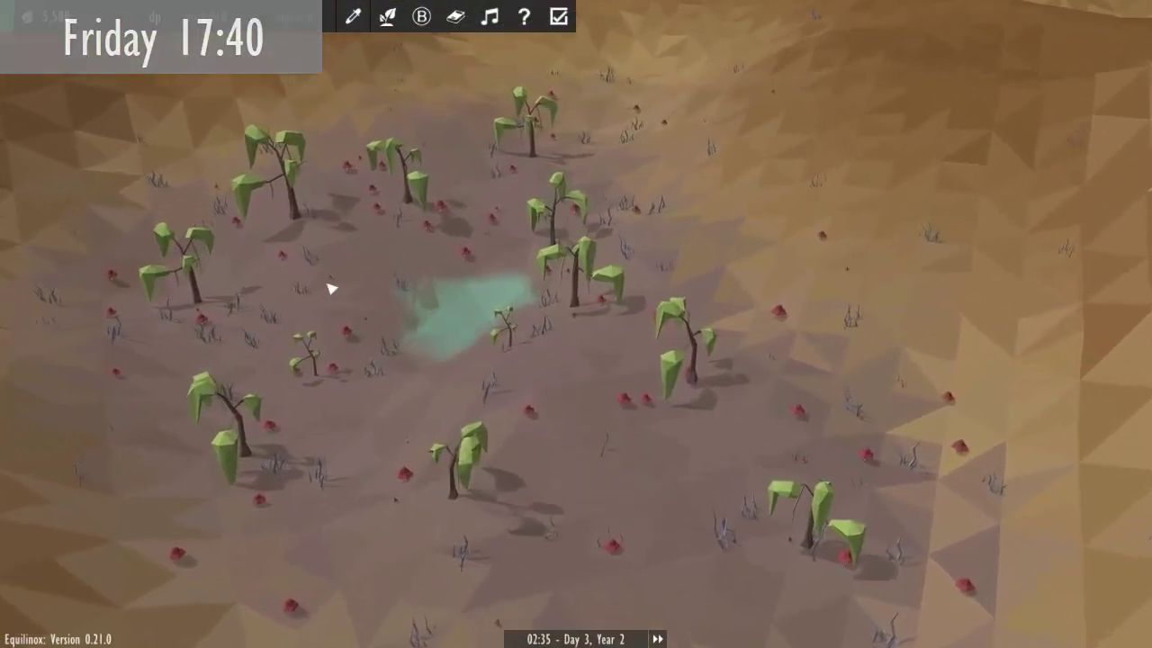
left_click_drag(325, 284, 424, 390)
scroll(428, 396, "up", 5)
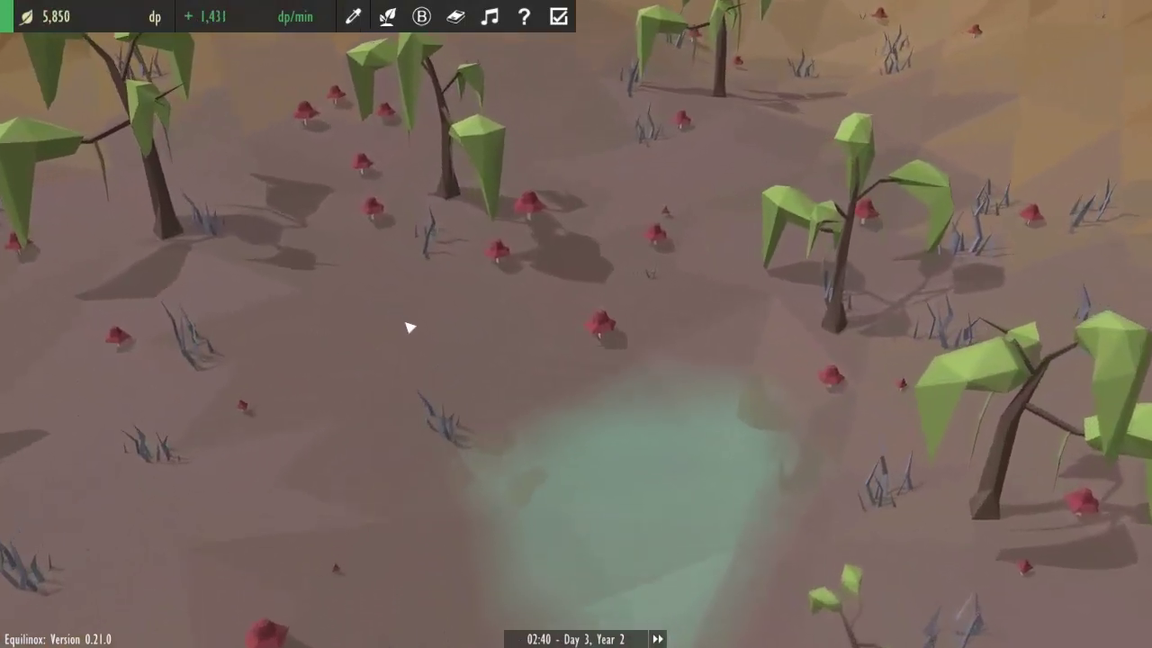
right_click_drag(509, 408, 866, 387)
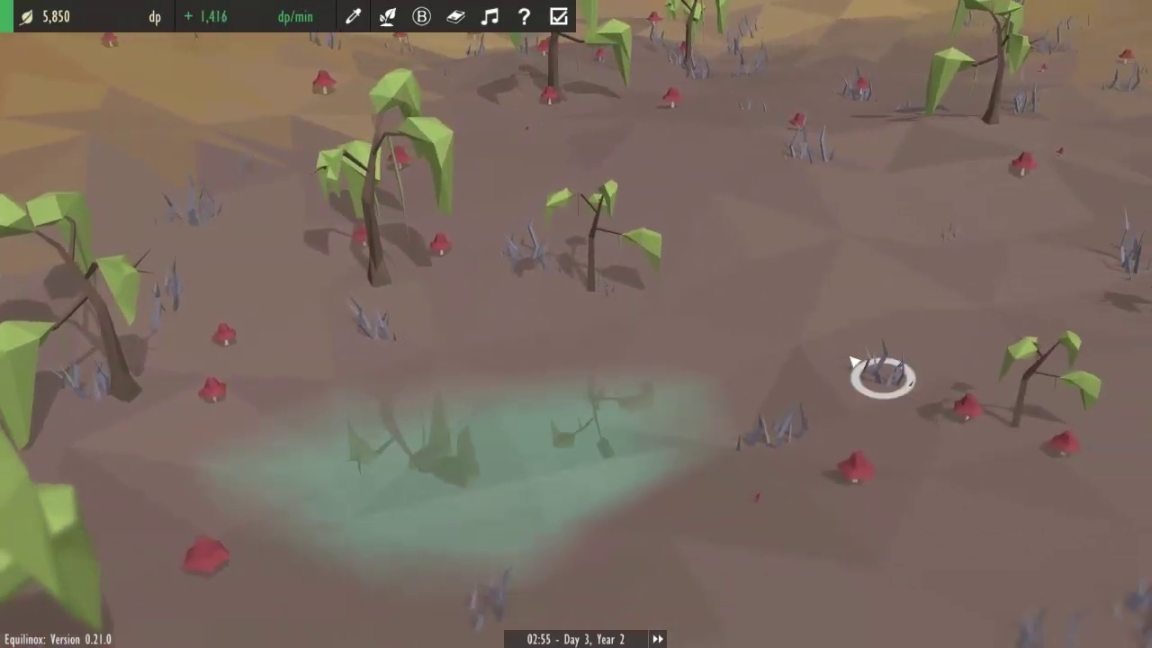
left_click_drag(941, 234, 886, 287)
right_click_drag(887, 286, 580, 447)
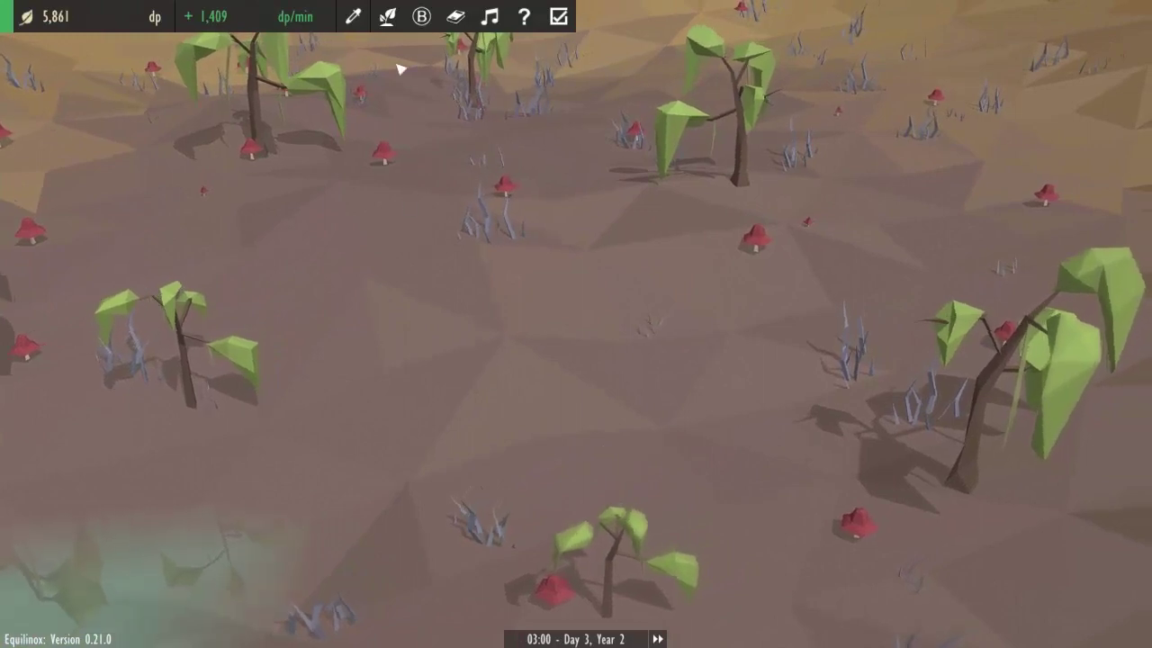
Step: Survey the rest of the swamp and its purple haze, including low views towards the surrounding hills
left_click_drag(401, 69, 516, 378)
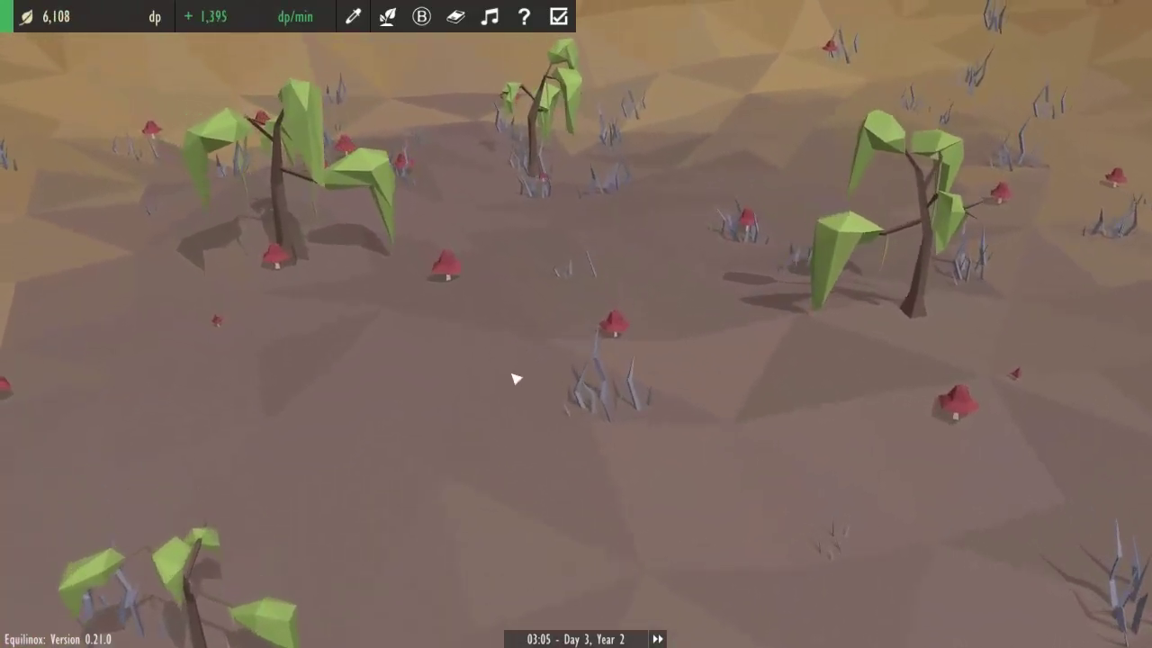
right_click_drag(515, 378, 651, 396)
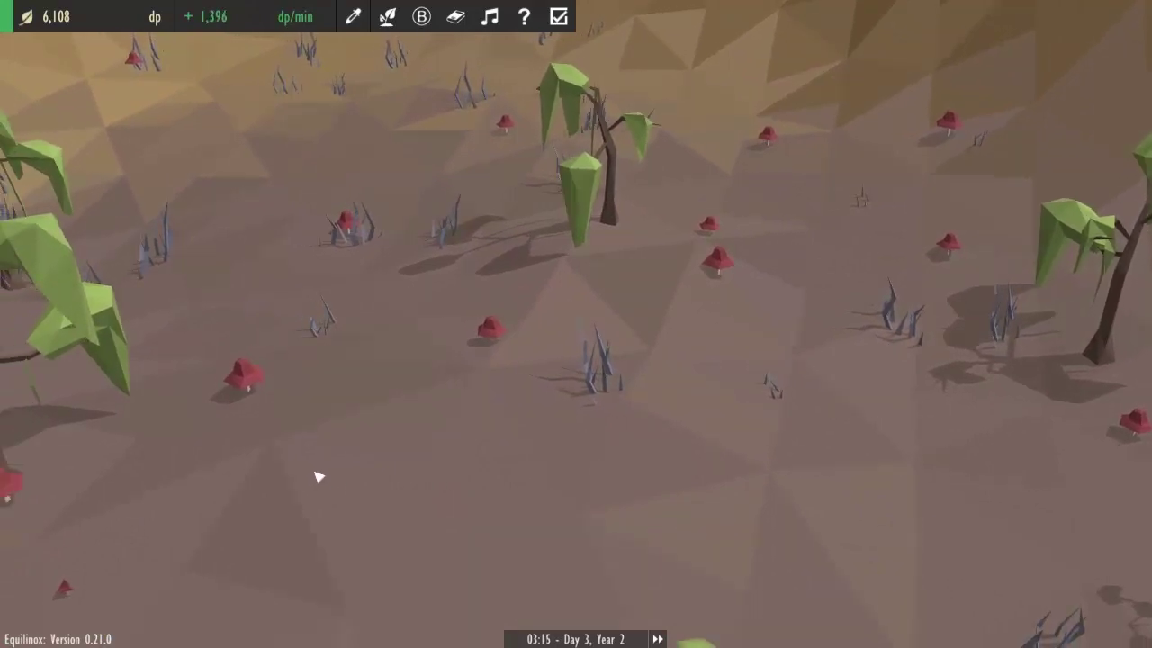
right_click_drag(317, 477, 733, 436)
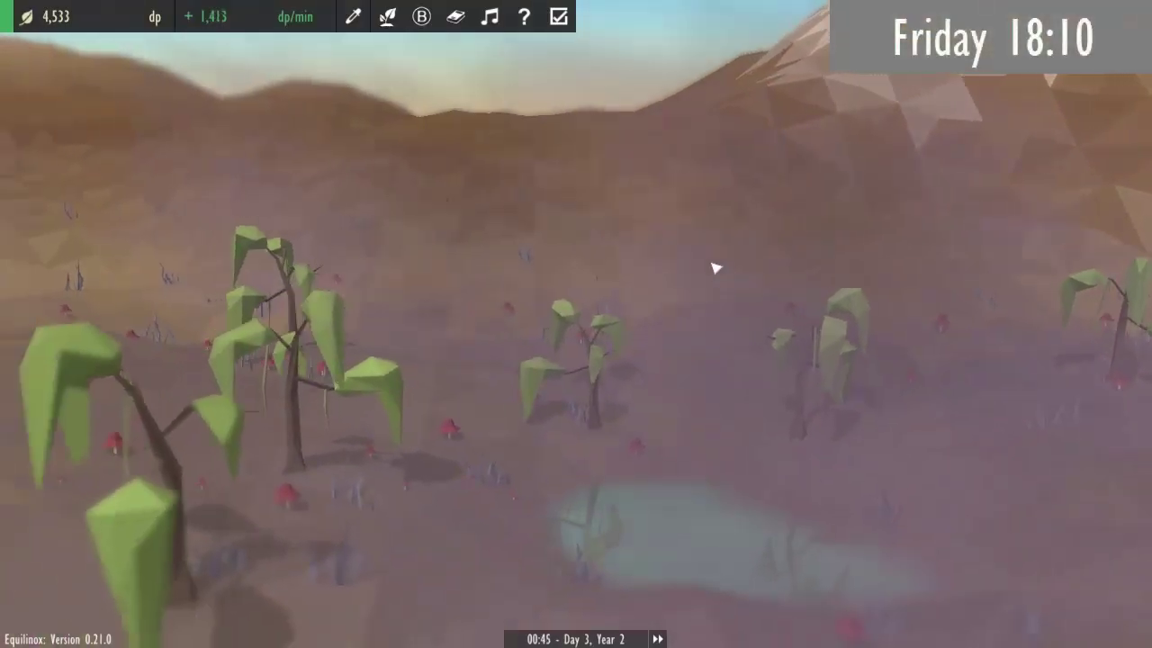
right_click_drag(715, 268, 591, 320)
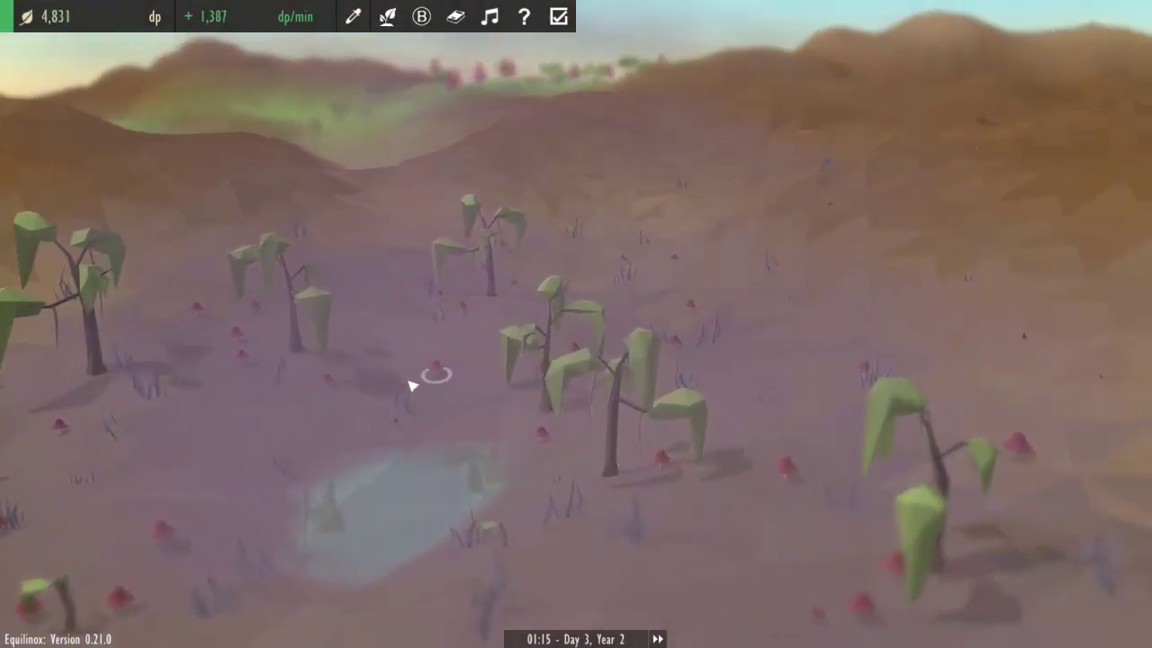
right_click_drag(409, 385, 516, 330)
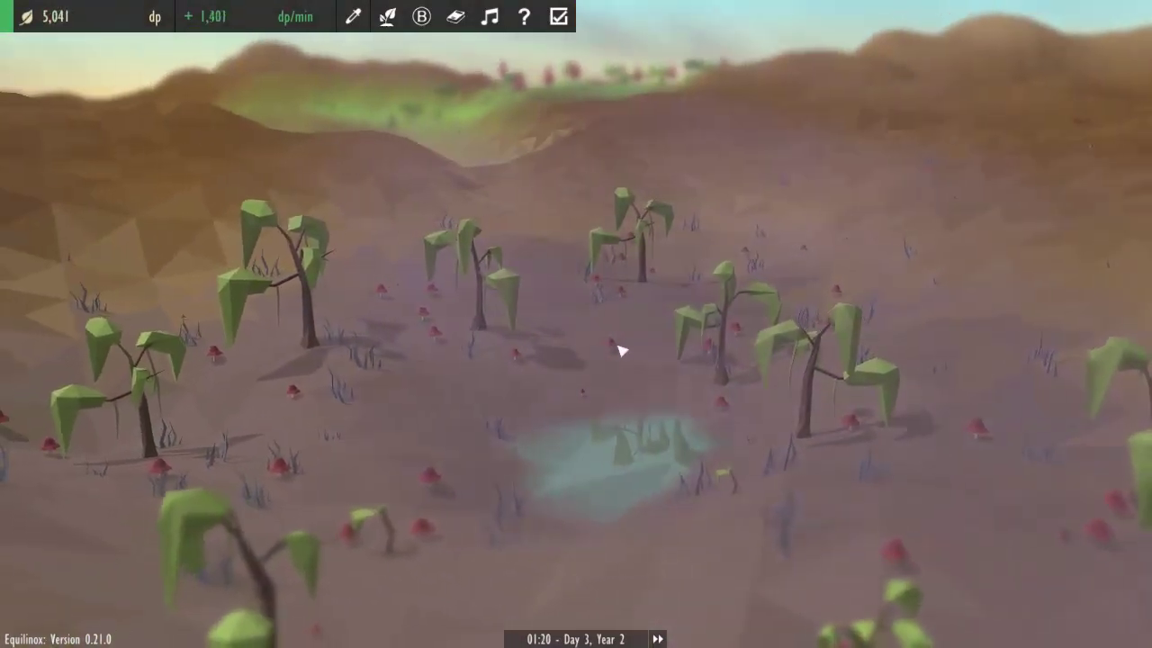